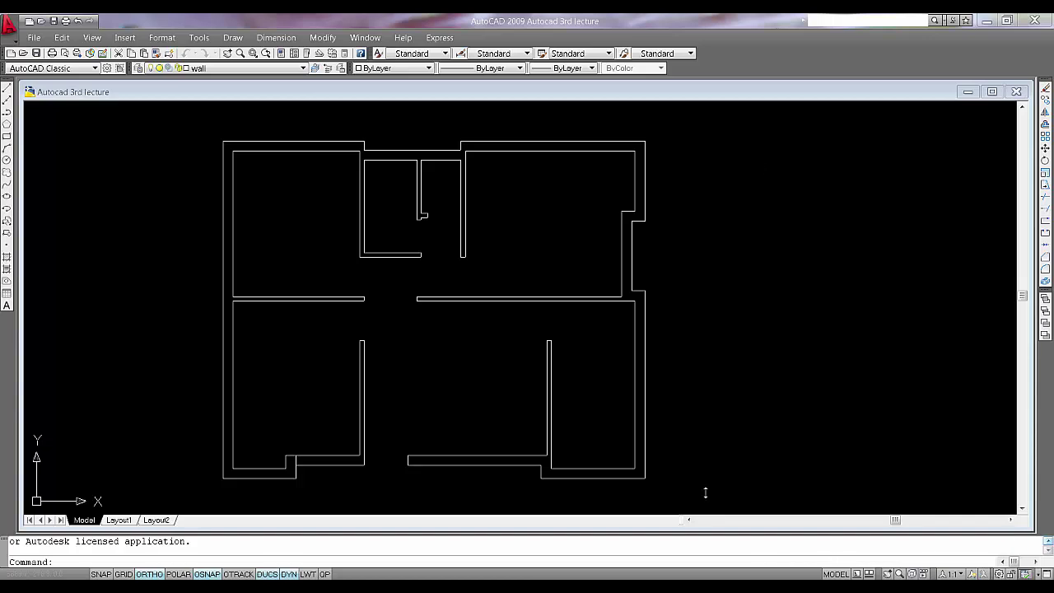
# - Maximize the floor-plan drawing window and zoom in on the plan's upper rooms
pyautogui.doubleClick(658, 95)
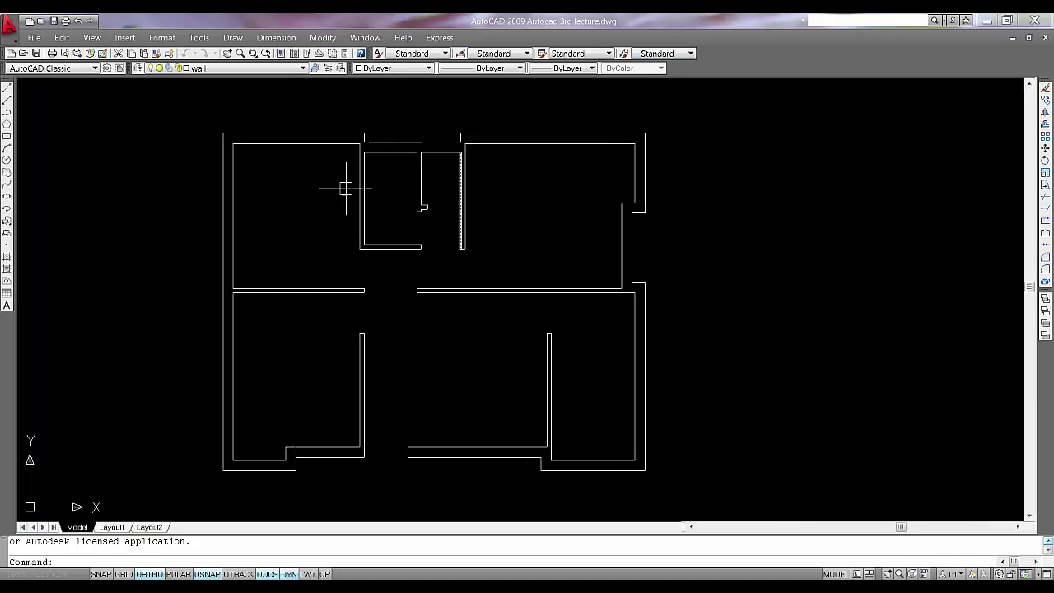
pyautogui.moveTo(299, 204); pyautogui.dragTo(412, 283, button='middle')
pyautogui.scroll(2, 388, 275)
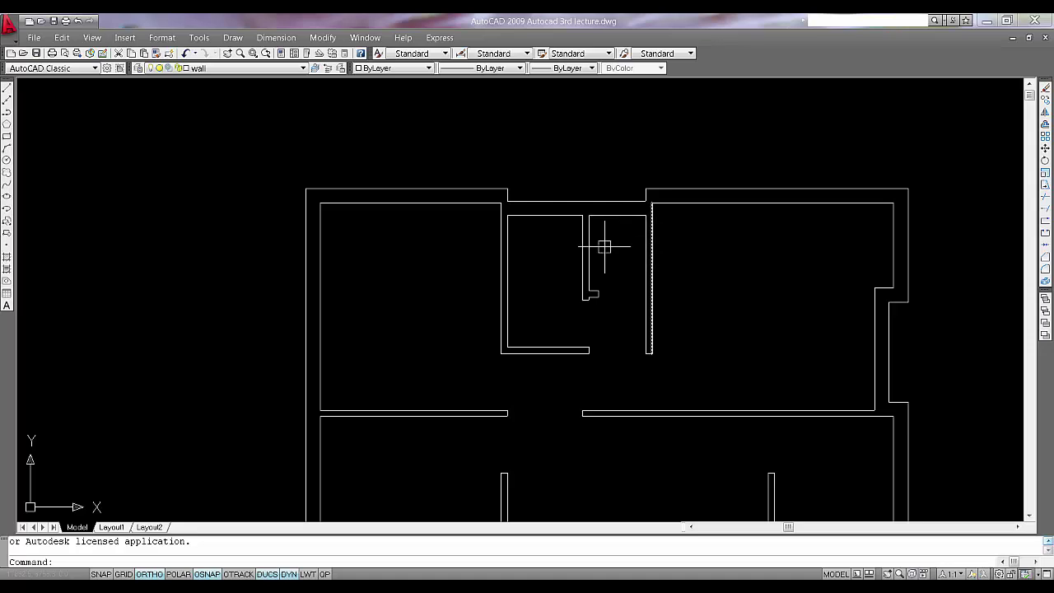
pyautogui.moveTo(468, 270); pyautogui.dragTo(460, 328, button='middle')
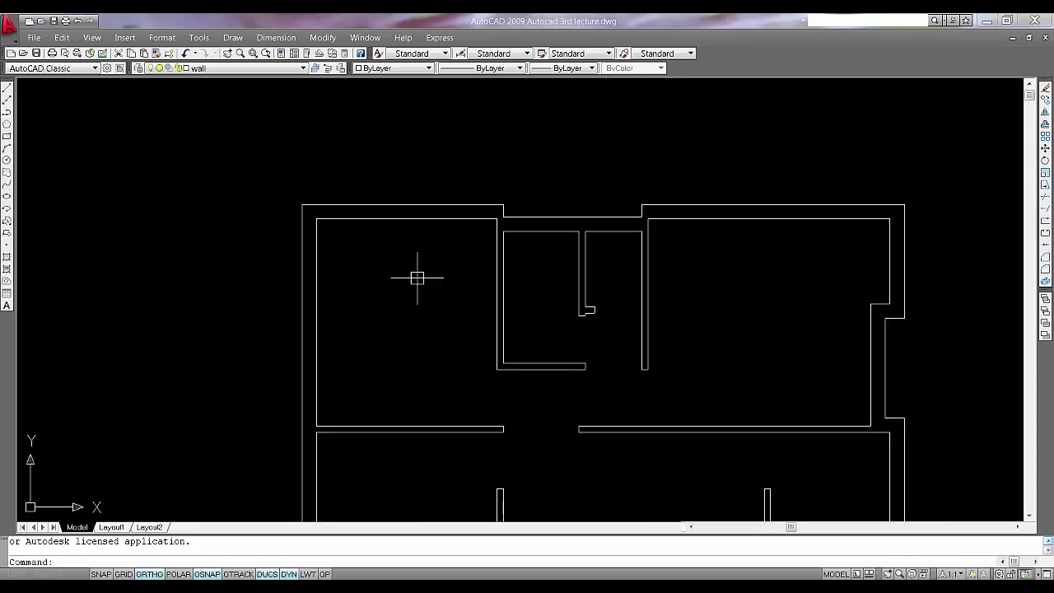
# - Draw a short vertical line crossing the top wall above the left upper room
pyautogui.press('Return')
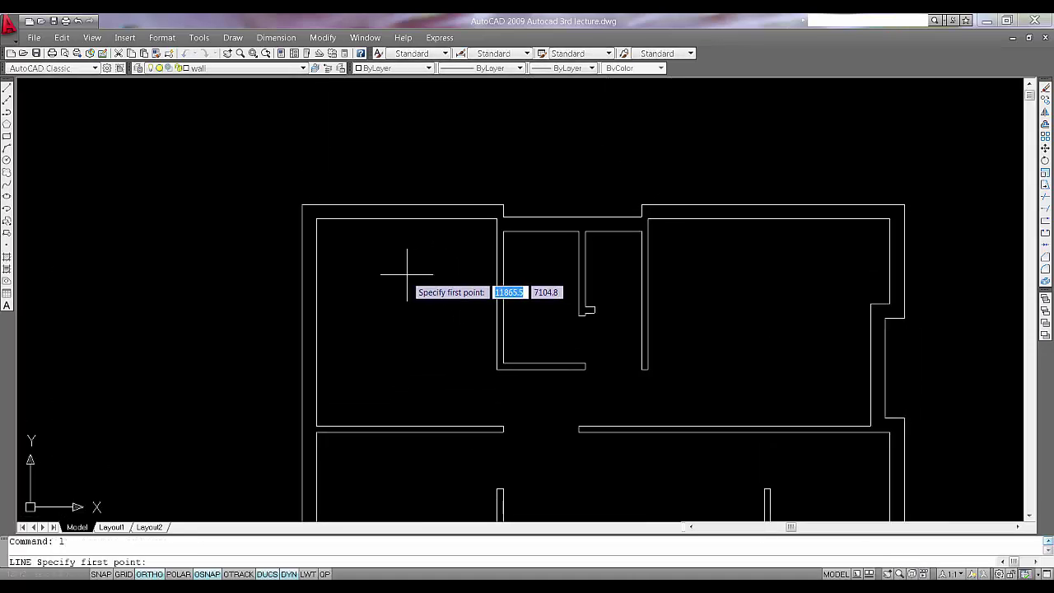
pyautogui.click(407, 219)
pyautogui.click(406, 179)
pyautogui.press('Escape')
pyautogui.scroll(2, 454, 217)
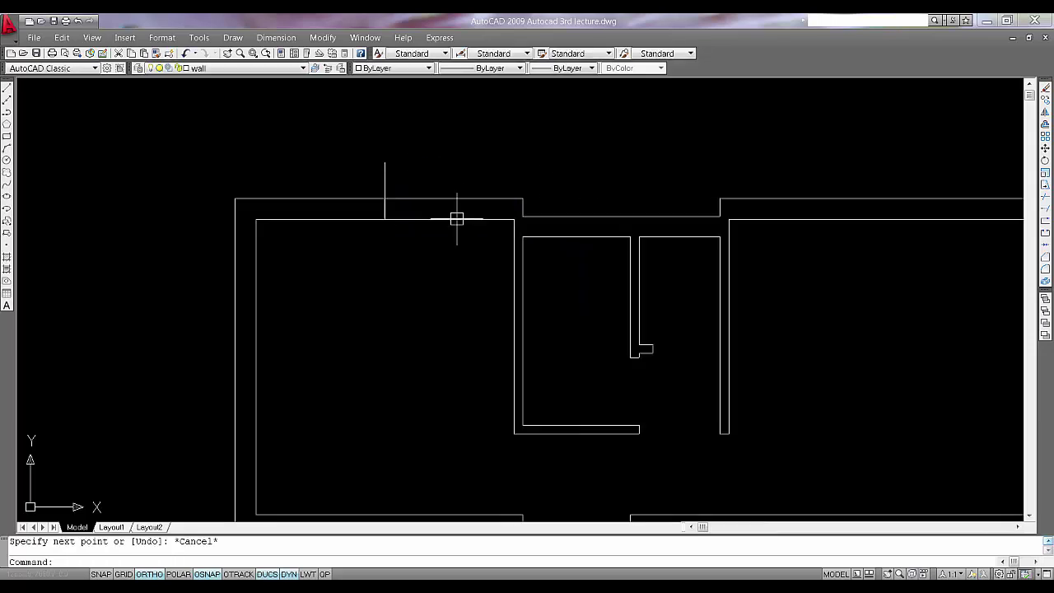
pyautogui.moveTo(456, 212); pyautogui.dragTo(351, 282, button='middle')
pyautogui.moveTo(247, 283); pyautogui.dragTo(217, 277, button='middle')
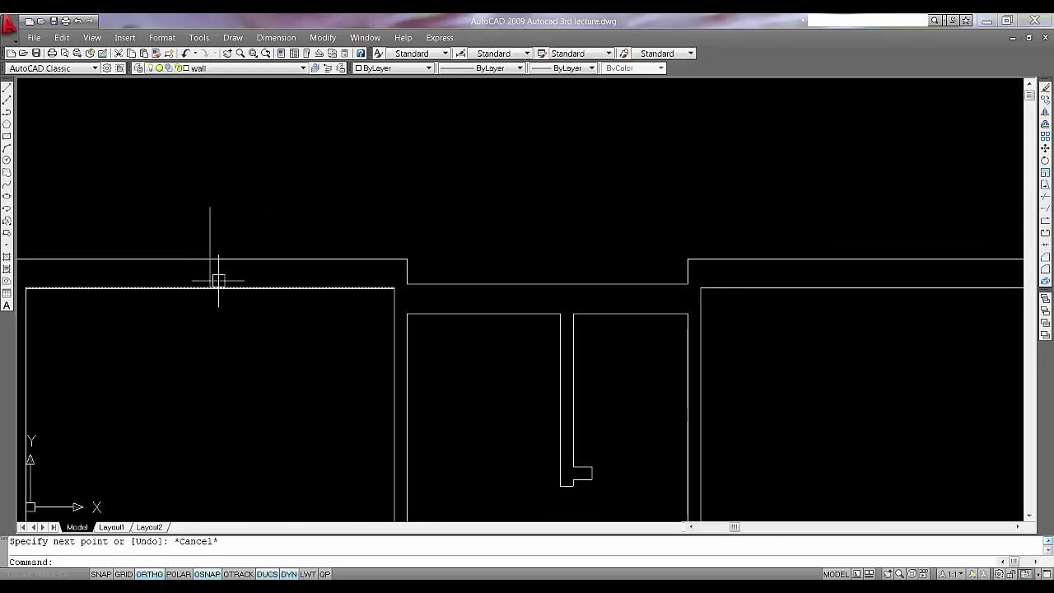
pyautogui.moveTo(449, 296); pyautogui.dragTo(363, 287, button='middle')
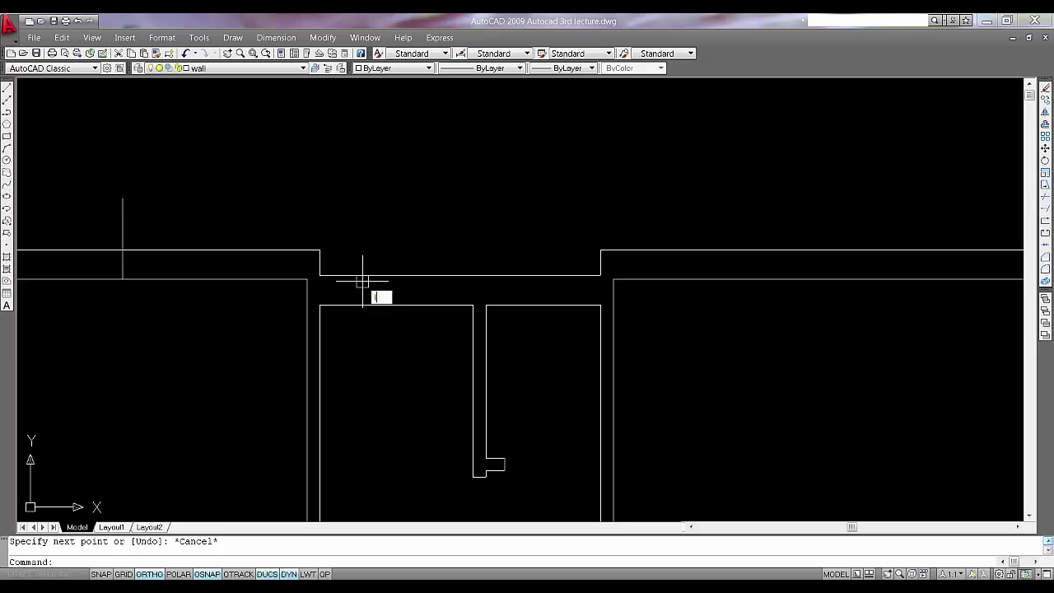
# - Draw two more vertical lines crossing the top wall above the middle small rooms
pyautogui.press('Return')
pyautogui.click(396, 305)
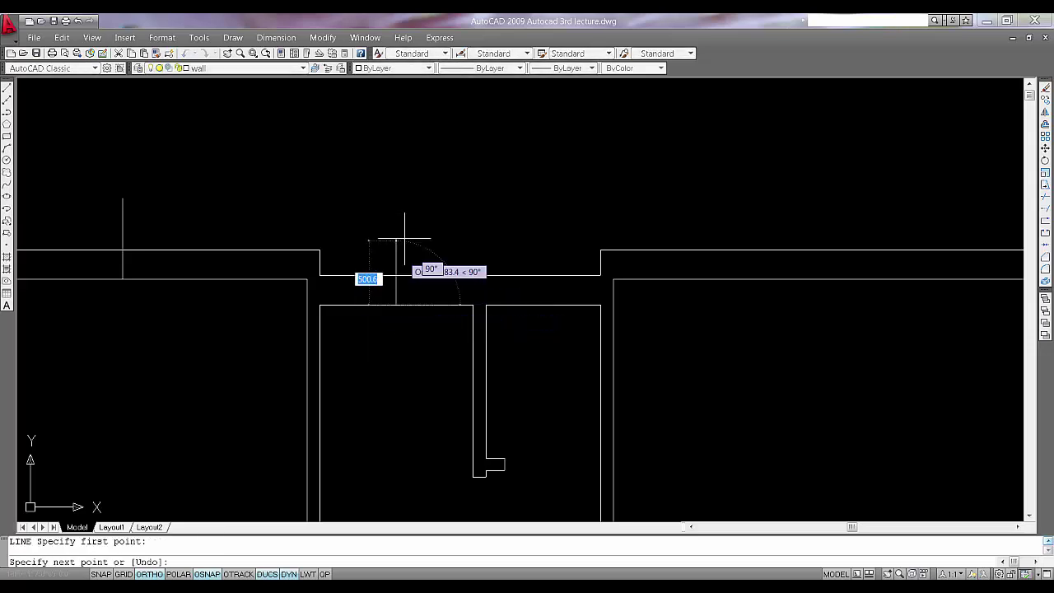
pyautogui.click(404, 239)
pyautogui.press('Escape')
pyautogui.press('Return')
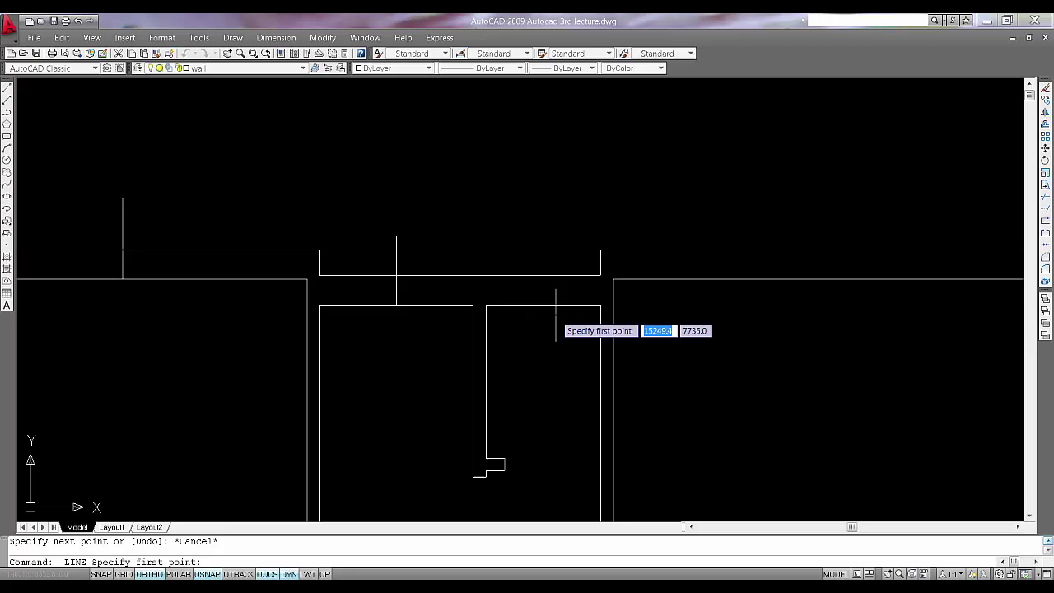
pyautogui.click(543, 305)
pyautogui.click(542, 236)
pyautogui.press('Escape')
# - Abandon a line at the bottom wall and move to the empty space beside the plan
pyautogui.moveTo(531, 389); pyautogui.dragTo(486, 237, button='middle')
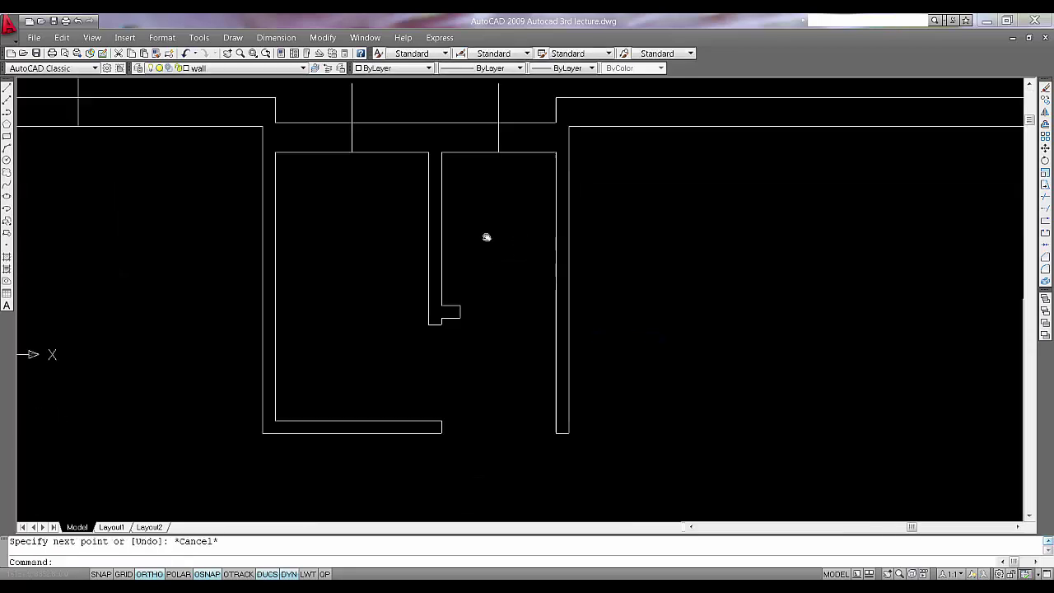
pyautogui.scroll(-3, 486, 237)
pyautogui.scroll(1, 569, 393)
pyautogui.press('Return')
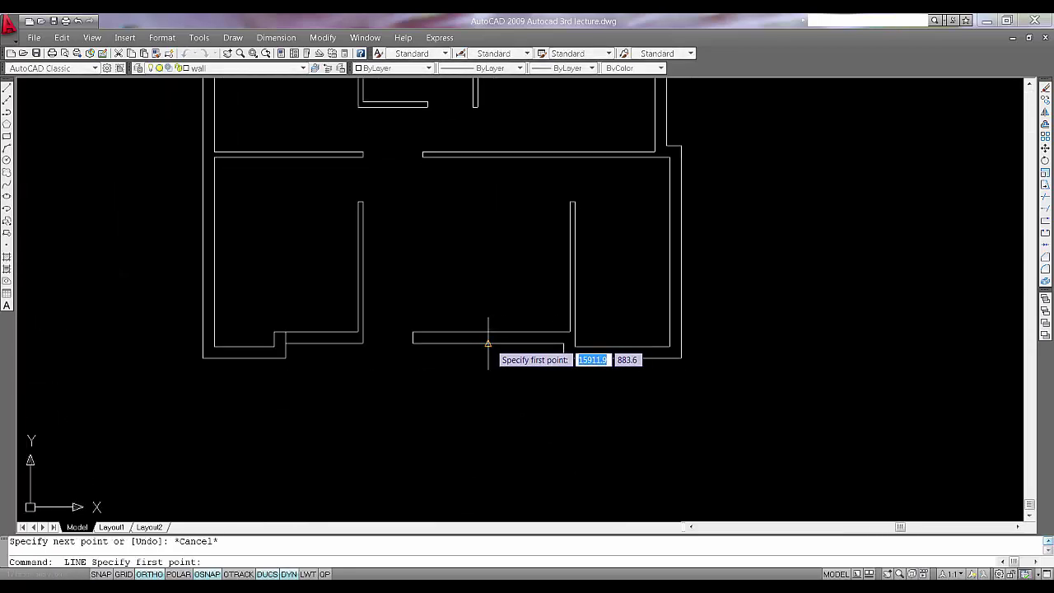
pyautogui.click(488, 343)
pyautogui.press('Escape')
pyautogui.moveTo(418, 146)
pyautogui.mouseDown(button='middle')
pyautogui.moveTo(447, 137)
pyautogui.moveTo(455, 219)
pyautogui.mouseUp(button='middle')
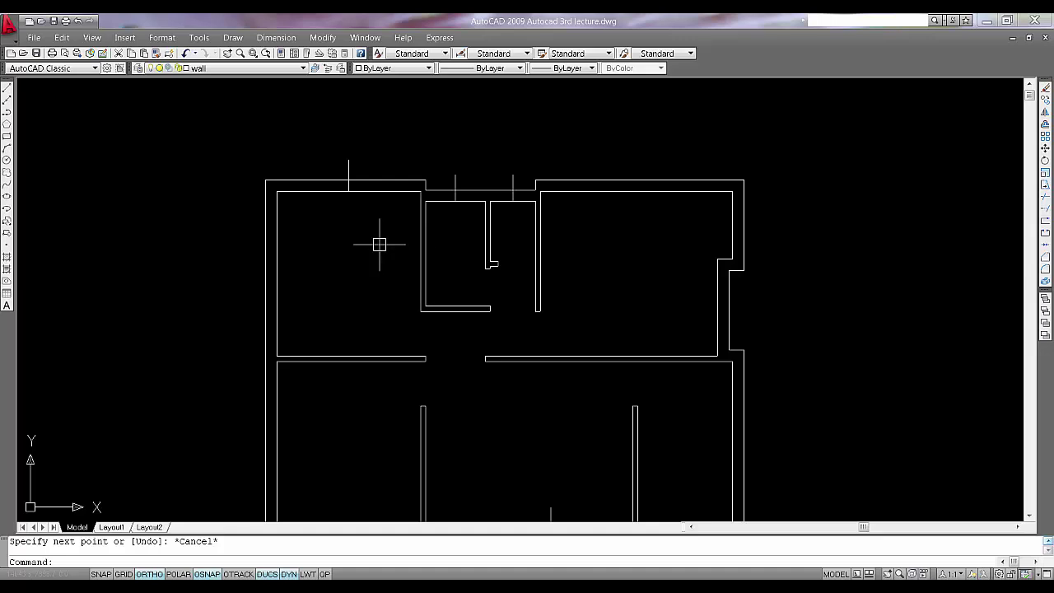
pyautogui.scroll(5, 385, 244)
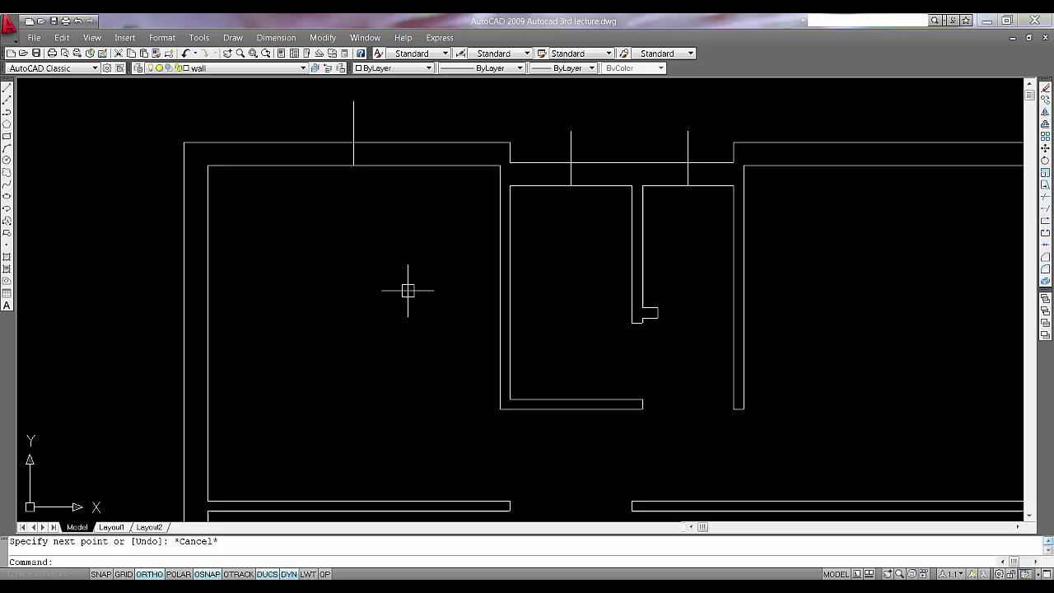
pyautogui.moveTo(377, 310); pyautogui.dragTo(370, 314, button='middle')
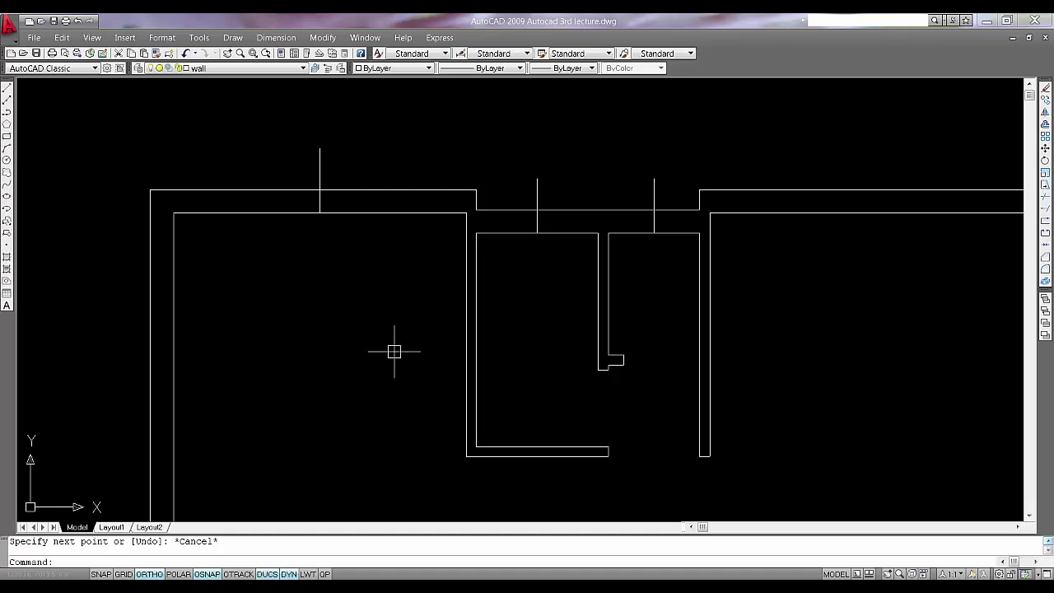
pyautogui.moveTo(384, 329); pyautogui.dragTo(720, 321, button='middle')
# - Draw a vertical line beside the plan and offset a copy 1000 to the right
pyautogui.scroll(-3, 560, 312)
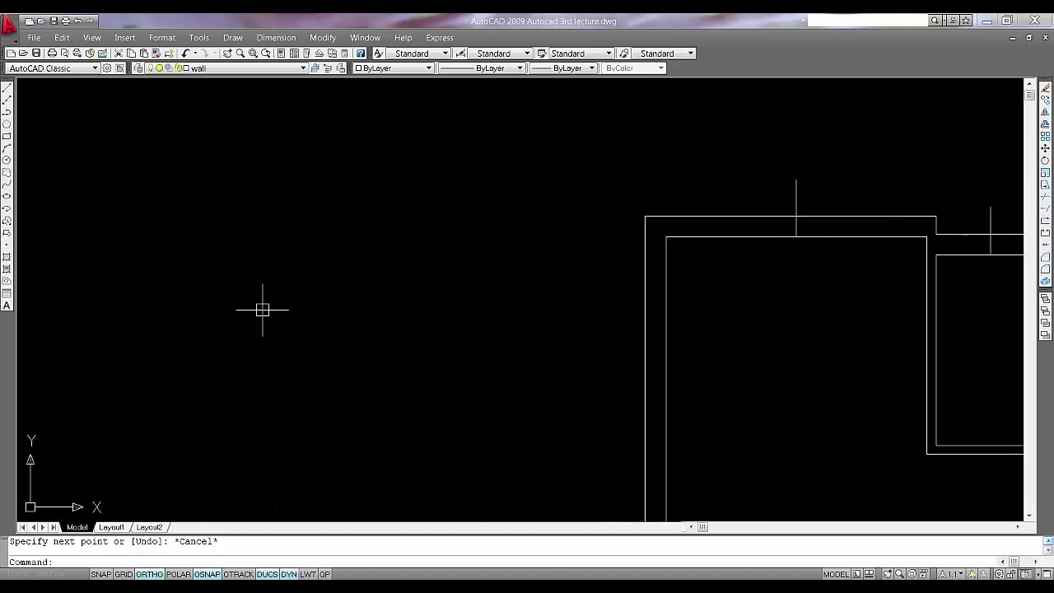
pyautogui.moveTo(262, 309); pyautogui.dragTo(308, 291, button='middle')
pyautogui.write('l')
pyautogui.press('Return')
pyautogui.click(251, 240)
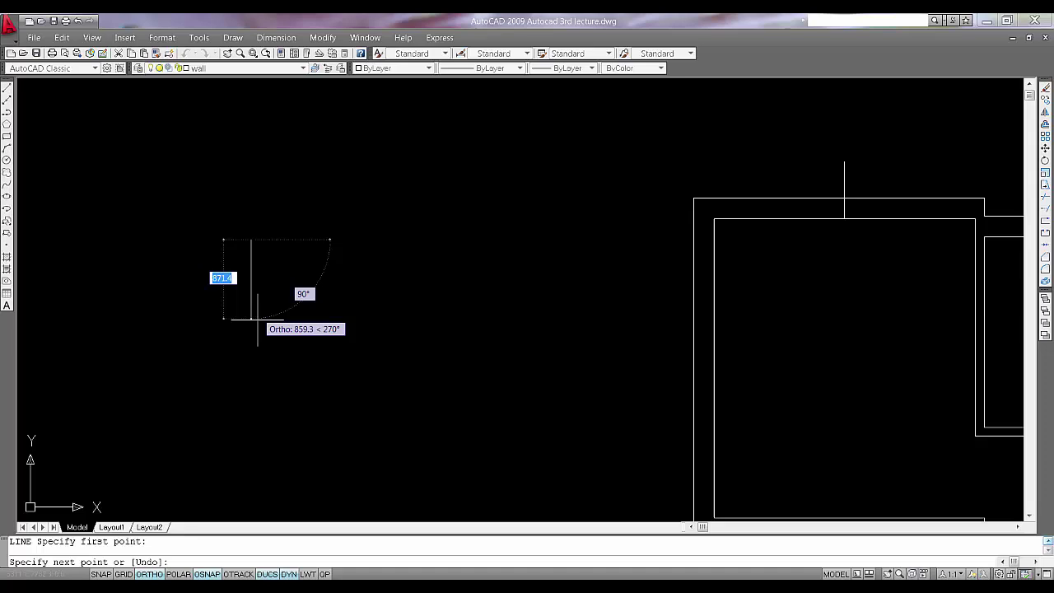
pyautogui.click(257, 328)
pyautogui.press('Escape')
pyautogui.press('Return')
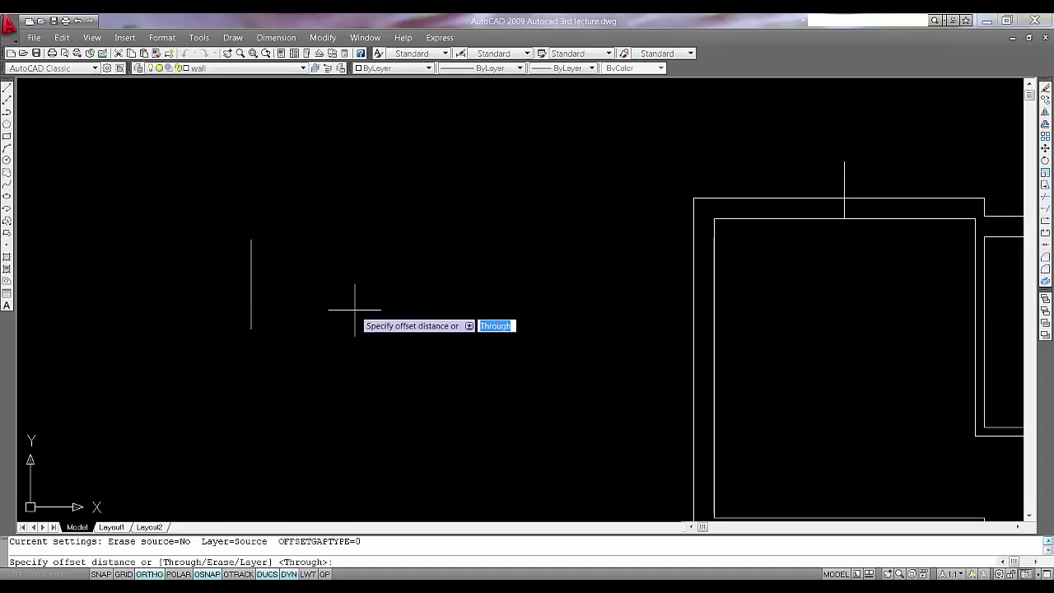
pyautogui.write('1')
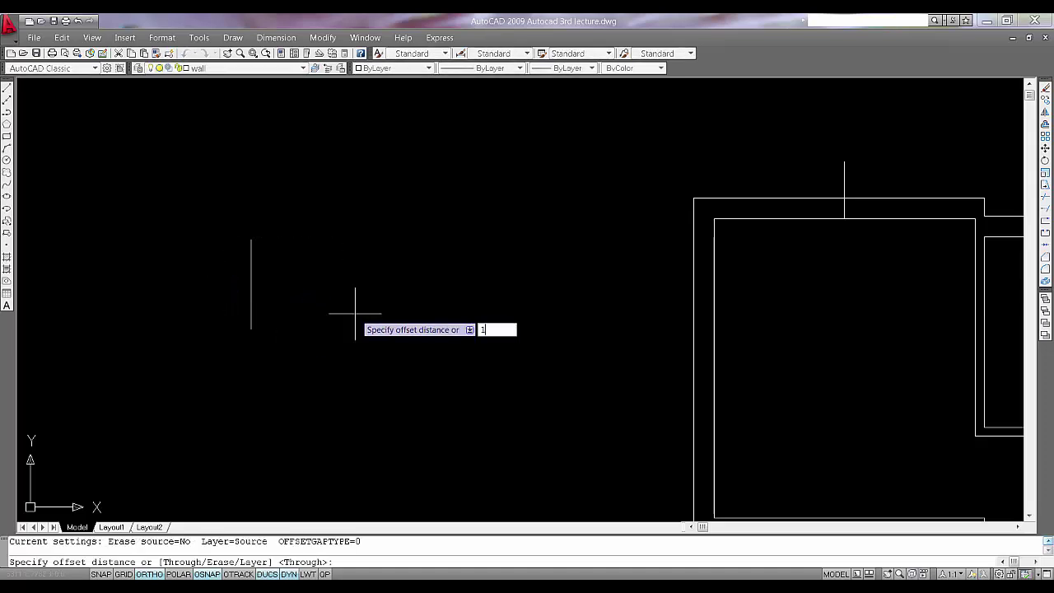
pyautogui.write('000')
pyautogui.press('Return')
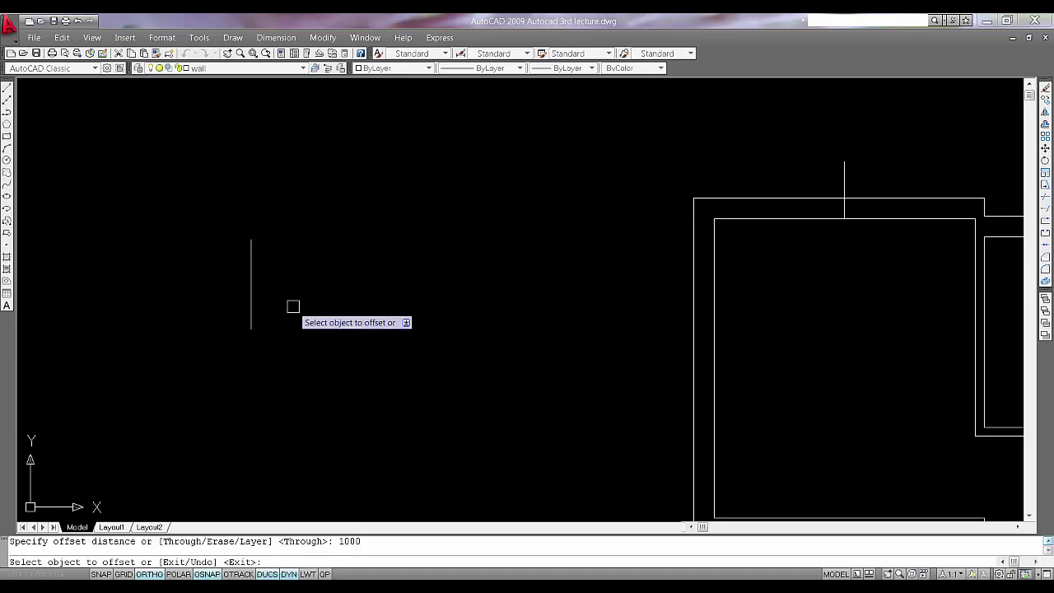
pyautogui.click(255, 301)
pyautogui.click(261, 300)
pyautogui.press('Escape')
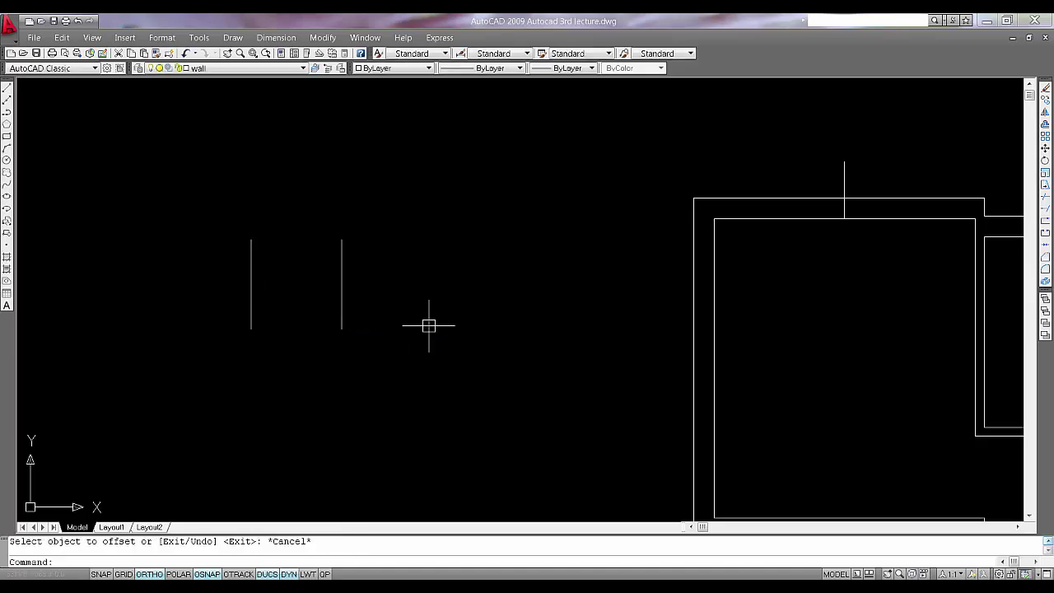
# - Join the two lines' bottom ends with a line and offset it 230 upward
pyautogui.write('l')
pyautogui.press('Return')
pyautogui.click(251, 329)
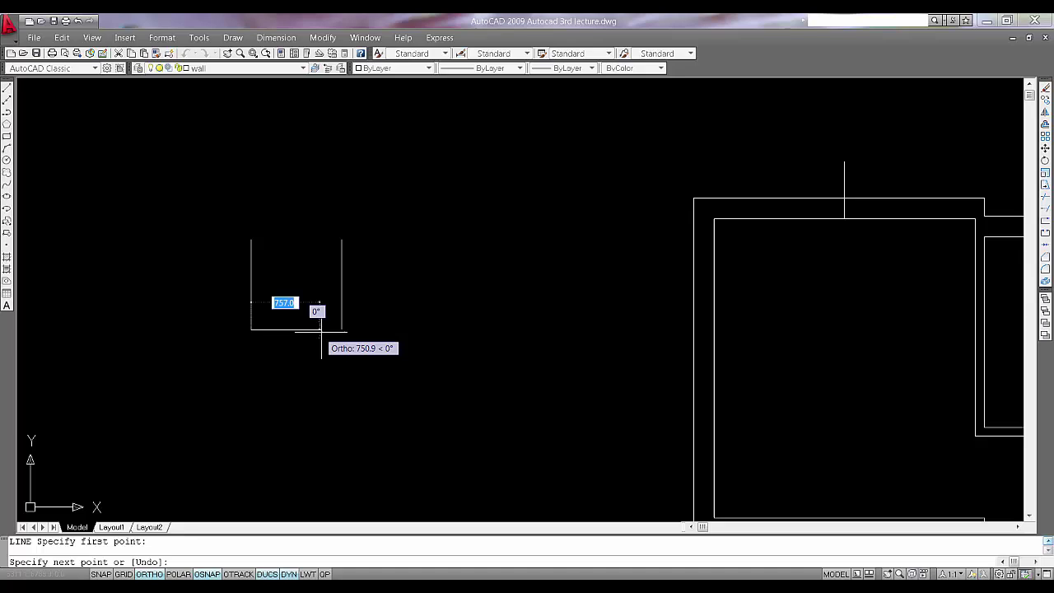
pyautogui.click(341, 329)
pyautogui.press('Escape')
pyautogui.scroll(1, 357, 343)
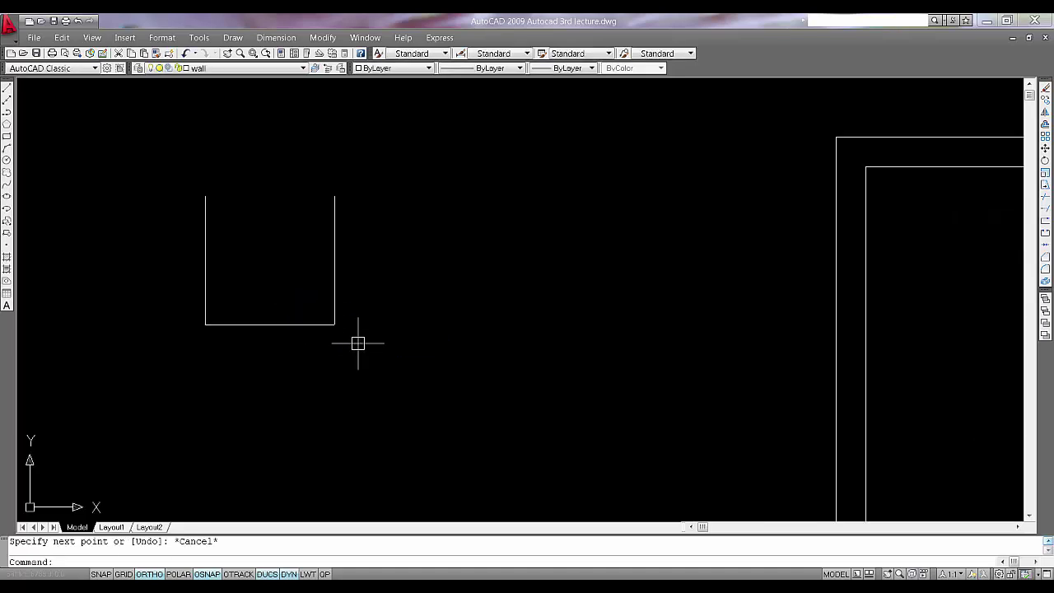
pyautogui.write('o')
pyautogui.press('Return')
pyautogui.write('2')
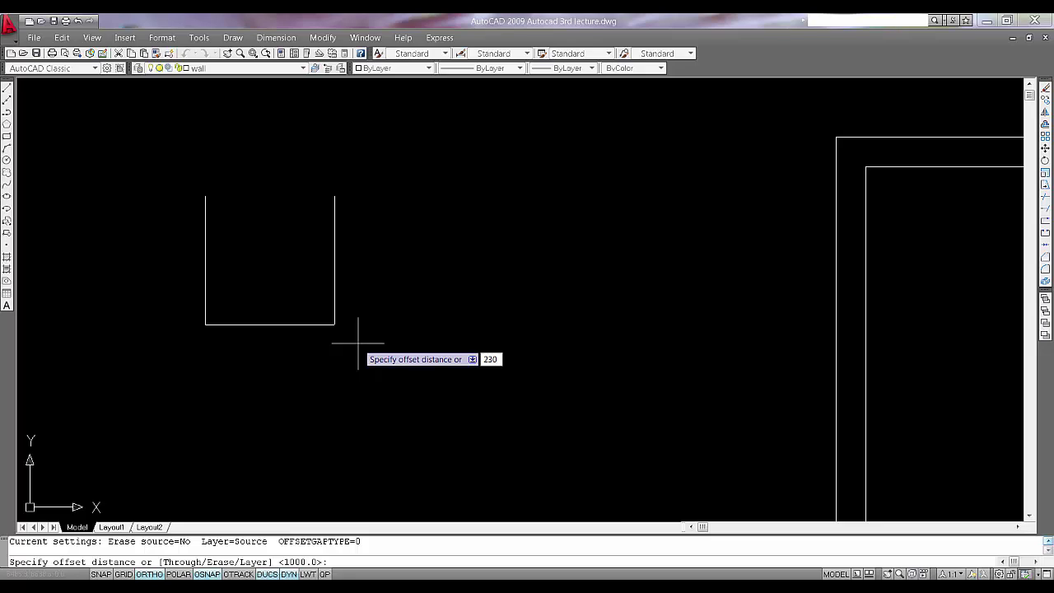
pyautogui.write('30')
pyautogui.press('Return')
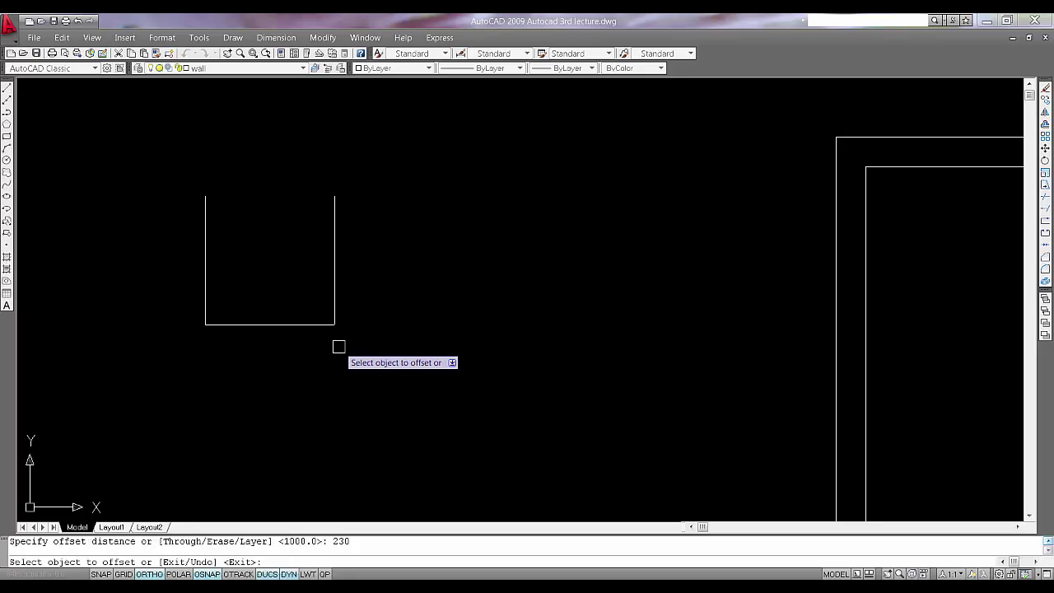
pyautogui.click(297, 324)
pyautogui.click(297, 298)
pyautogui.press('Escape')
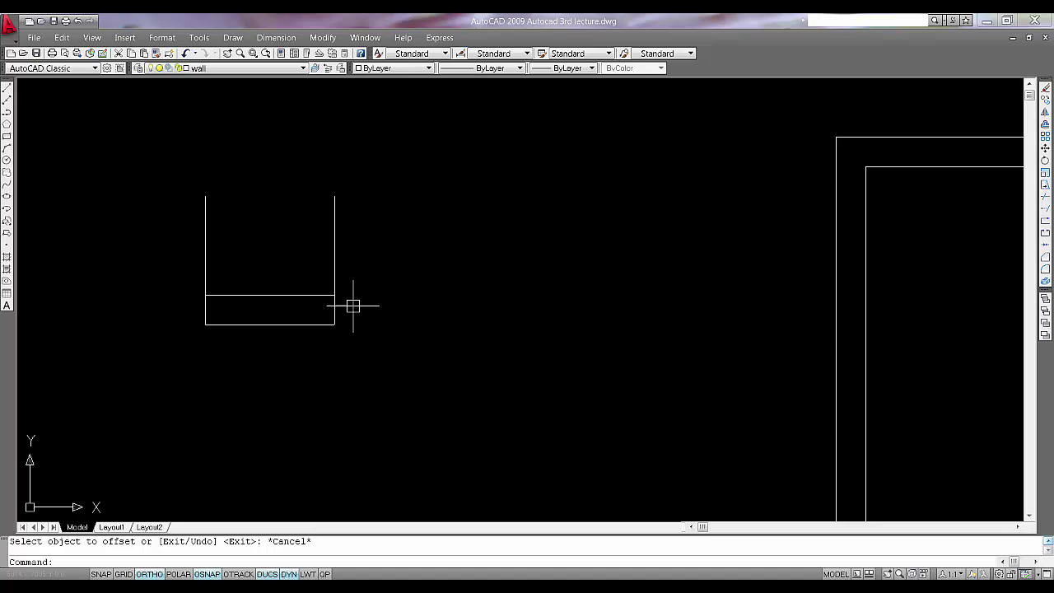
# - Trim the crossing line overhangs so only a closed rectangle remains
pyautogui.write('tr')
pyautogui.press('Return')
pyautogui.click(371, 358)
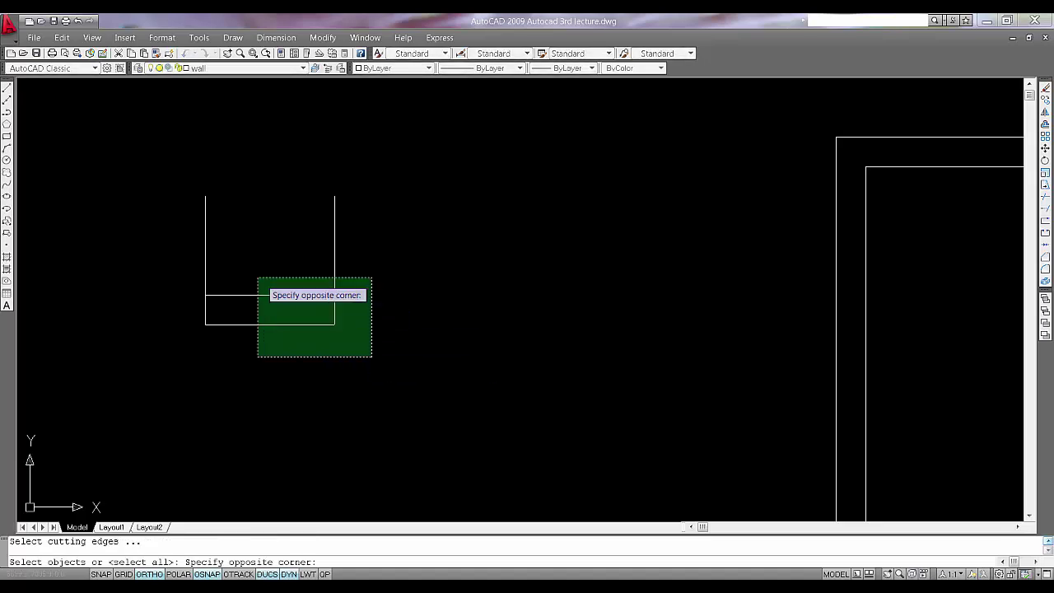
pyautogui.click(258, 278)
pyautogui.press('Return')
pyautogui.click(375, 278)
pyautogui.click(186, 228)
pyautogui.press('Escape')
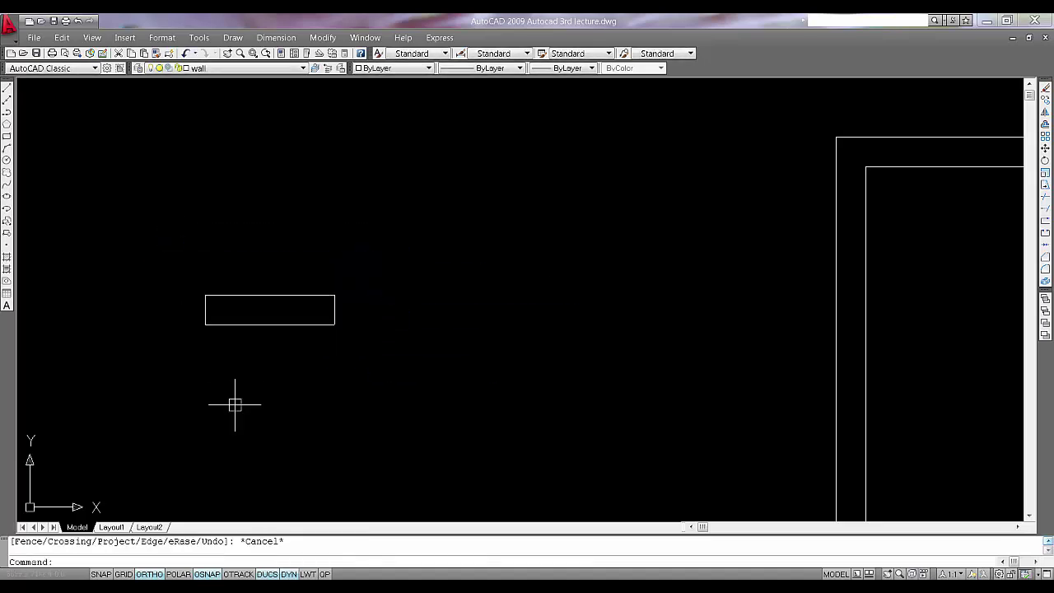
pyautogui.scroll(5, 237, 402)
pyautogui.moveTo(324, 382); pyautogui.dragTo(336, 412, button='middle')
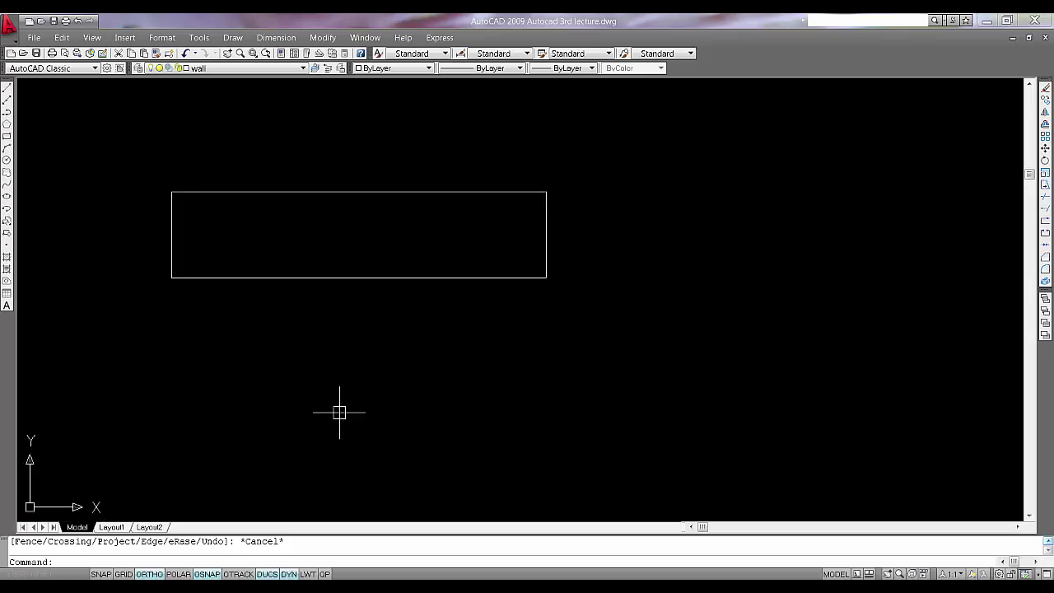
# - Draw a polyline of width 20 across the middle of the rectangle
pyautogui.write('pl')
pyautogui.press('Return')
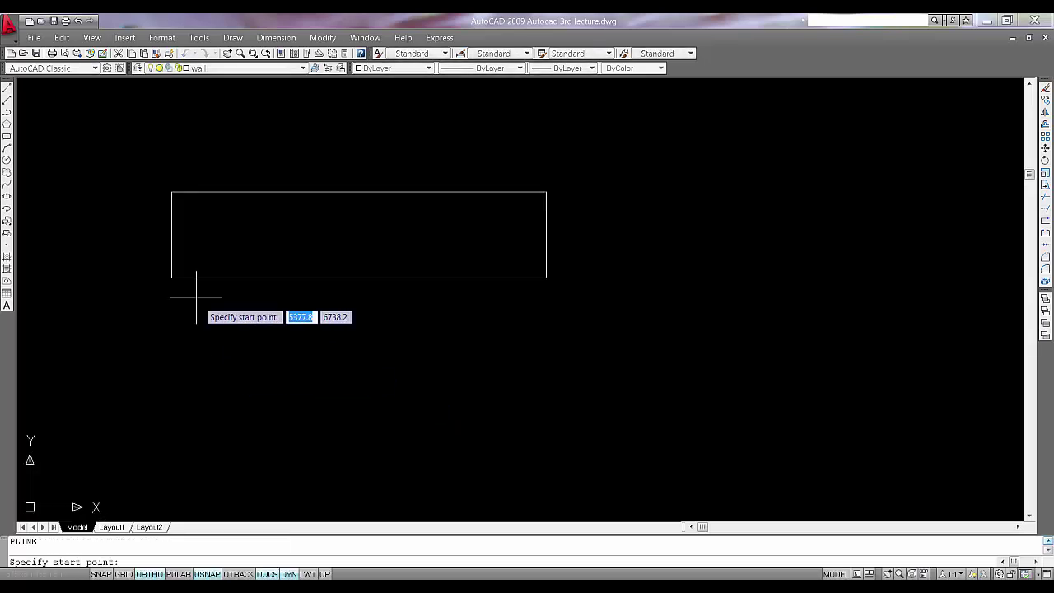
pyautogui.click(170, 235)
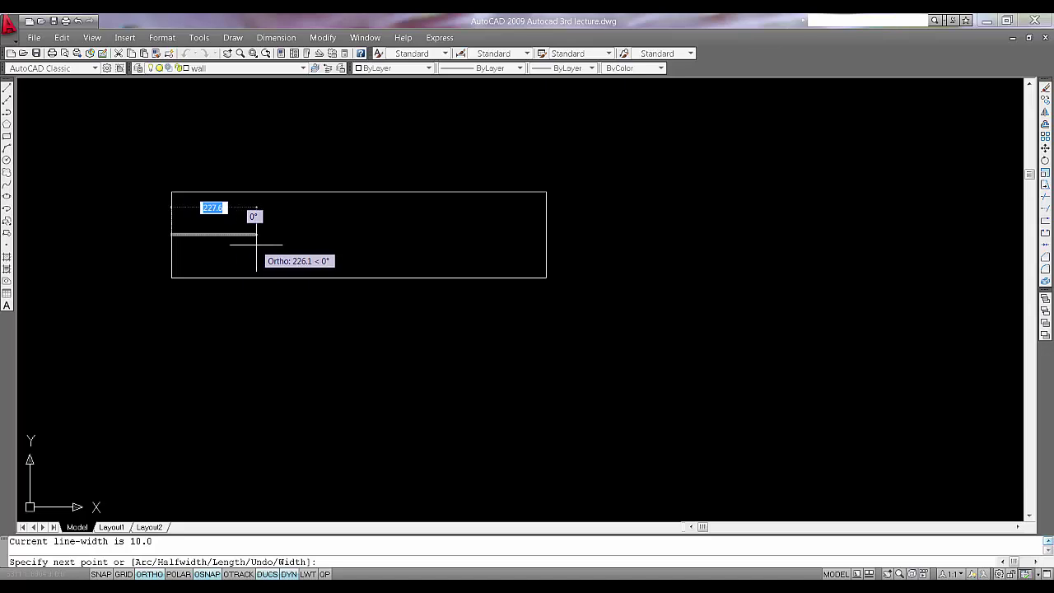
pyautogui.write('w')
pyautogui.press('Return')
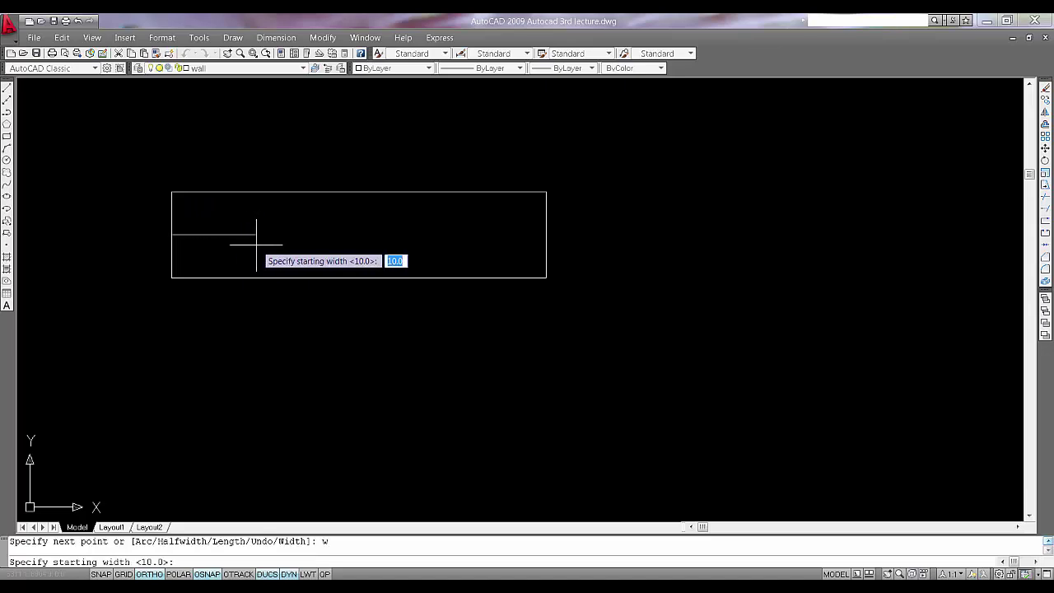
pyautogui.write('20')
pyautogui.press('Return')
pyautogui.write('20')
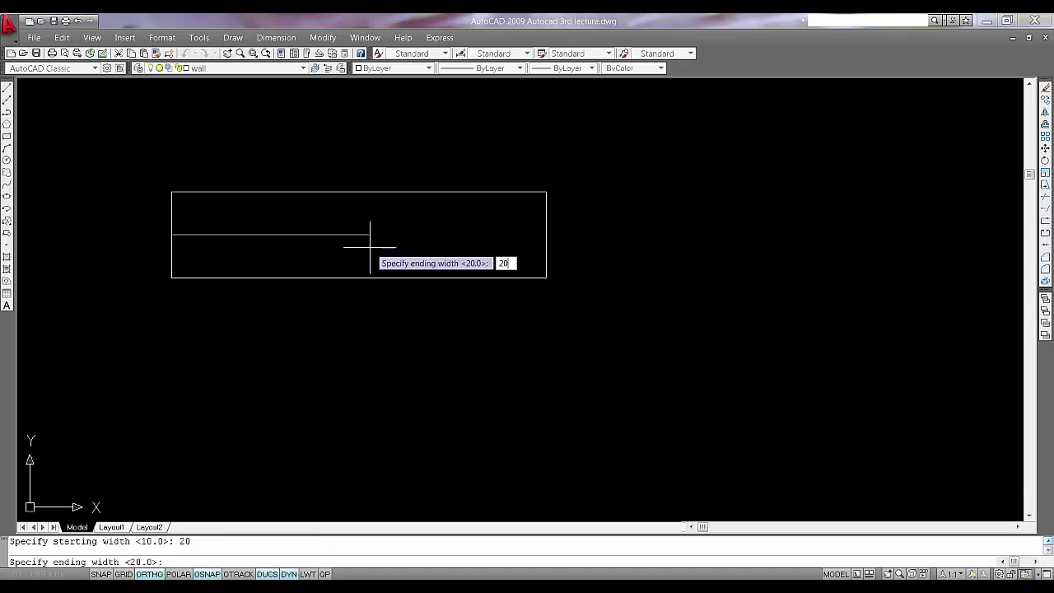
pyautogui.press('Return')
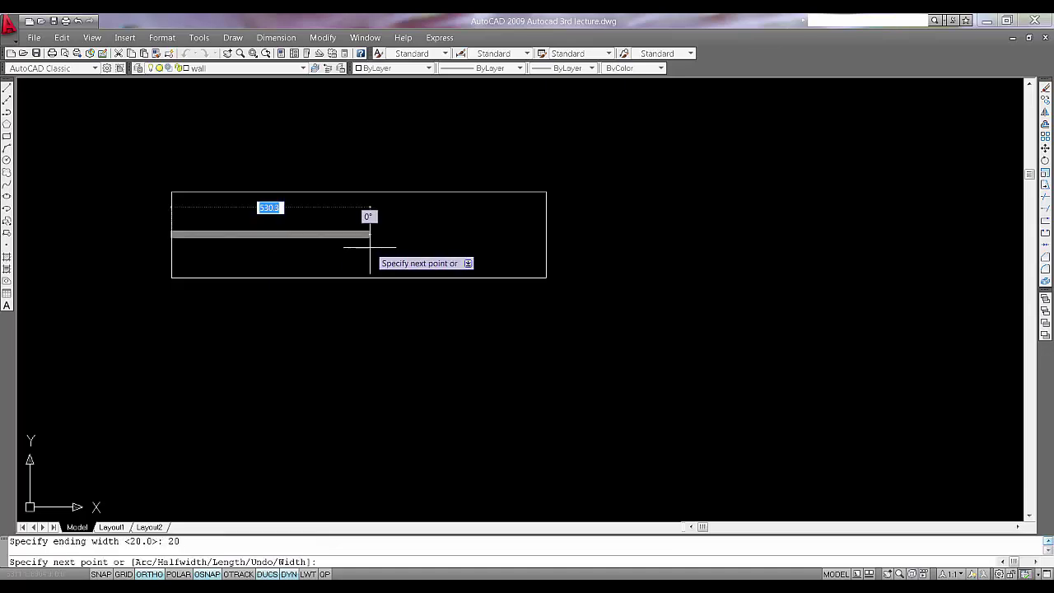
pyautogui.click(546, 223)
pyautogui.press('Escape')
# - Erase the rectangle's left and right end lines
pyautogui.moveTo(527, 285); pyautogui.dragTo(528, 325, button='middle')
pyautogui.click(555, 312)
pyautogui.click(536, 299)
pyautogui.press('Delete')
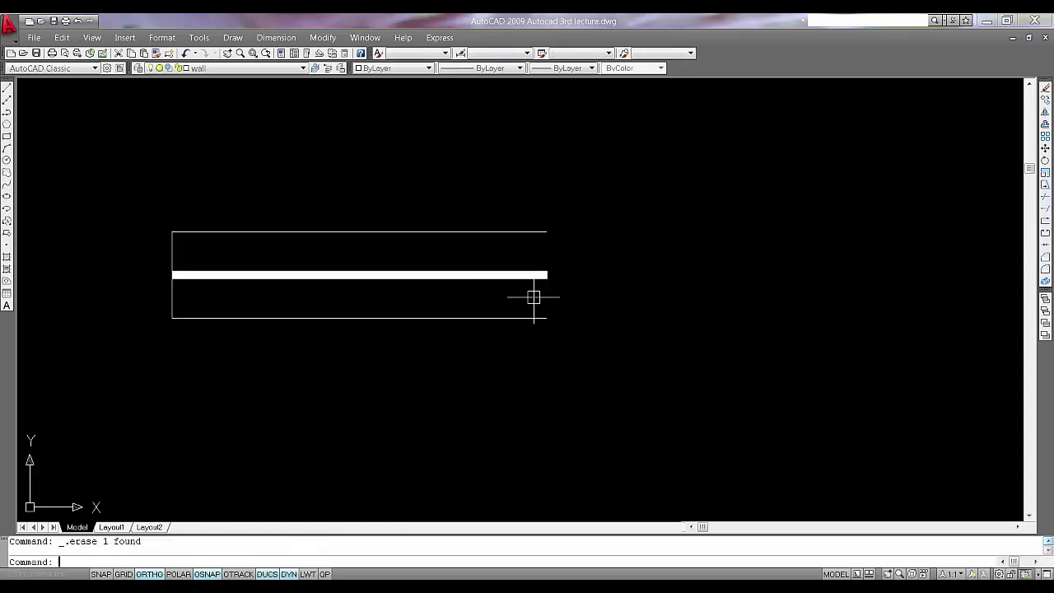
pyautogui.click(200, 294)
pyautogui.click(148, 289)
pyautogui.press('Delete')
# - Move the three remaining window lines onto the windows layer
pyautogui.moveTo(309, 281); pyautogui.dragTo(305, 313, button='middle')
pyautogui.click(475, 376)
pyautogui.click(318, 160)
pyautogui.click(244, 68)
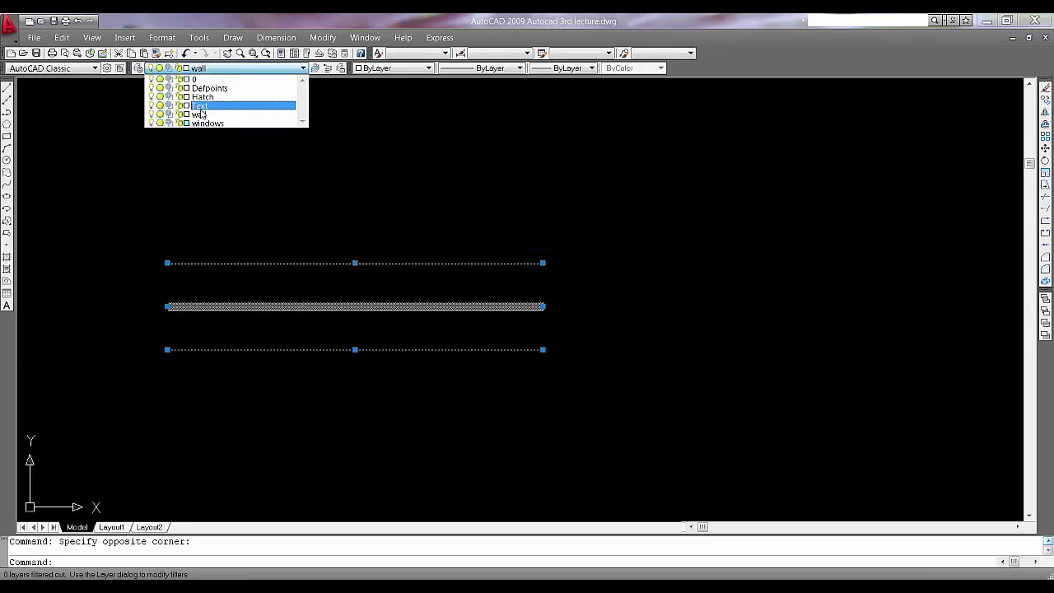
pyautogui.click(207, 123)
pyautogui.press('Escape')
pyautogui.scroll(-5, 391, 253)
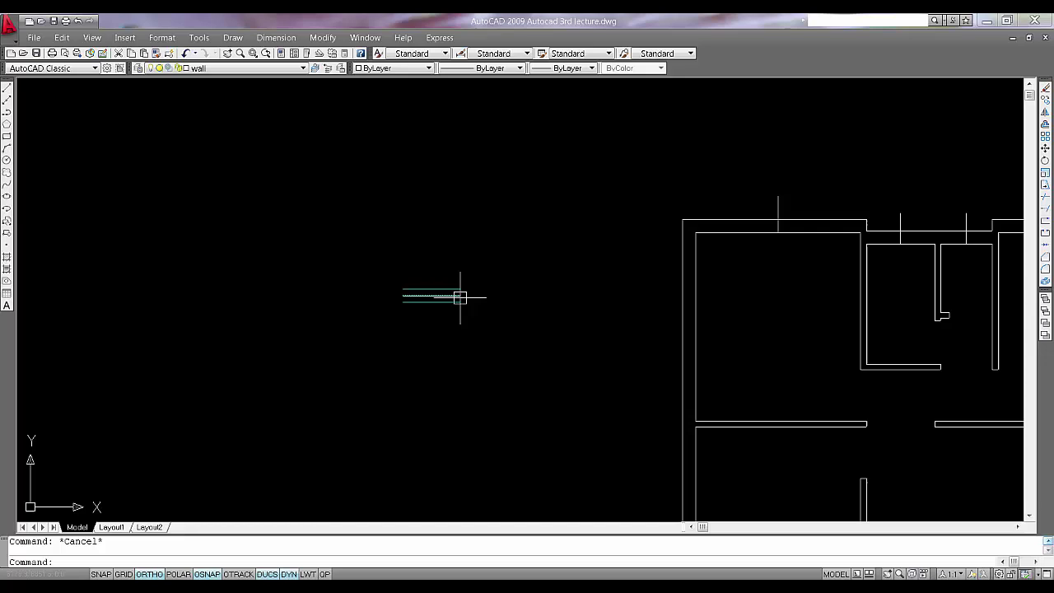
pyautogui.scroll(5, 460, 297)
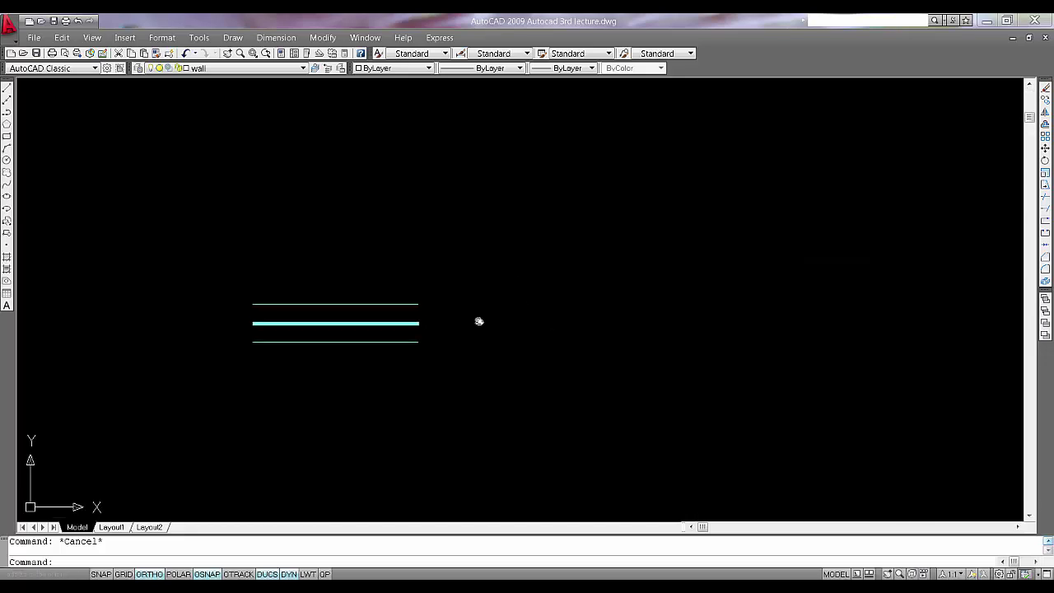
pyautogui.moveTo(474, 331); pyautogui.dragTo(479, 325, button='middle')
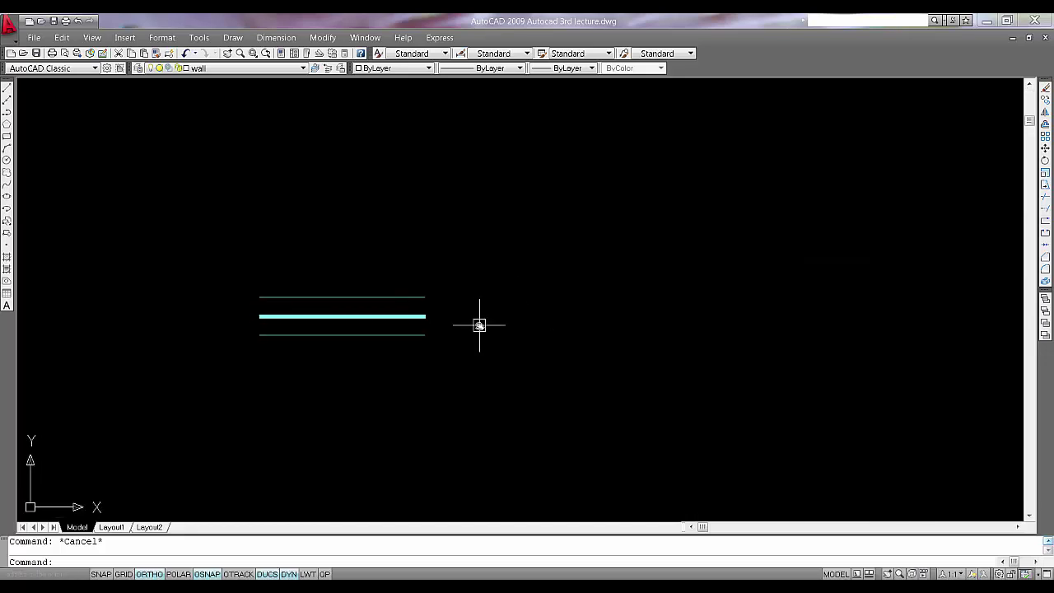
pyautogui.moveTo(420, 300); pyautogui.dragTo(442, 307, button='middle')
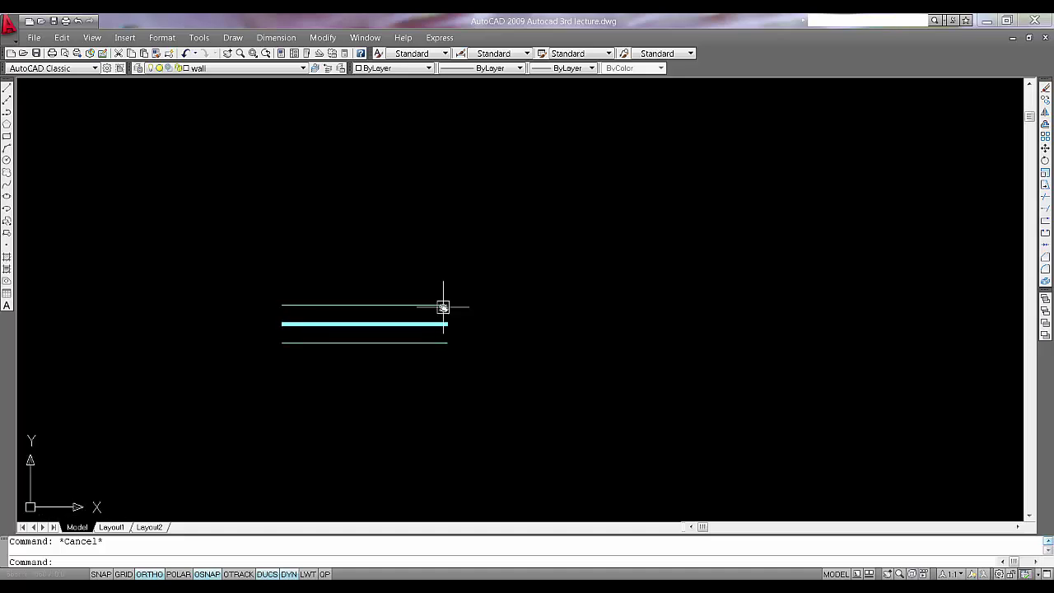
# - Set up block 'my new window007' with base point at the top line's left end and the three lines selected
pyautogui.write('b')
pyautogui.press('Return')
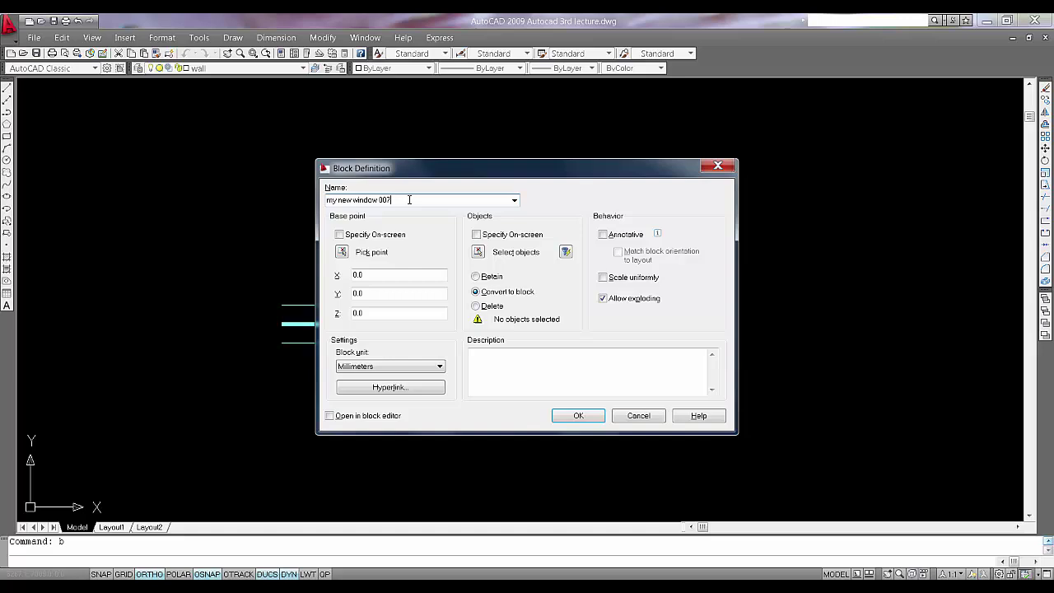
pyautogui.click(342, 251)
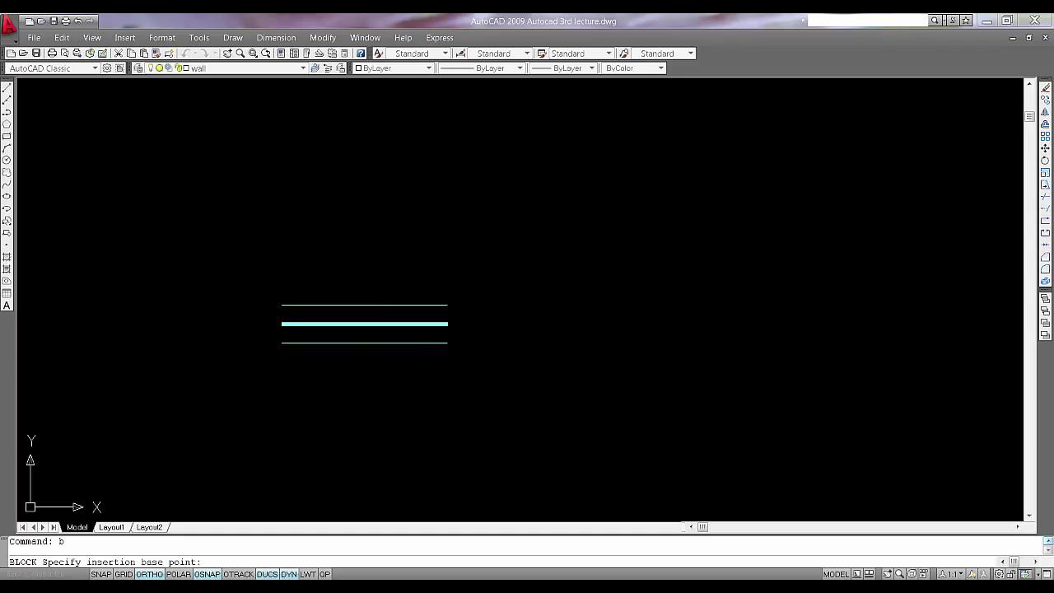
pyautogui.click(281, 305)
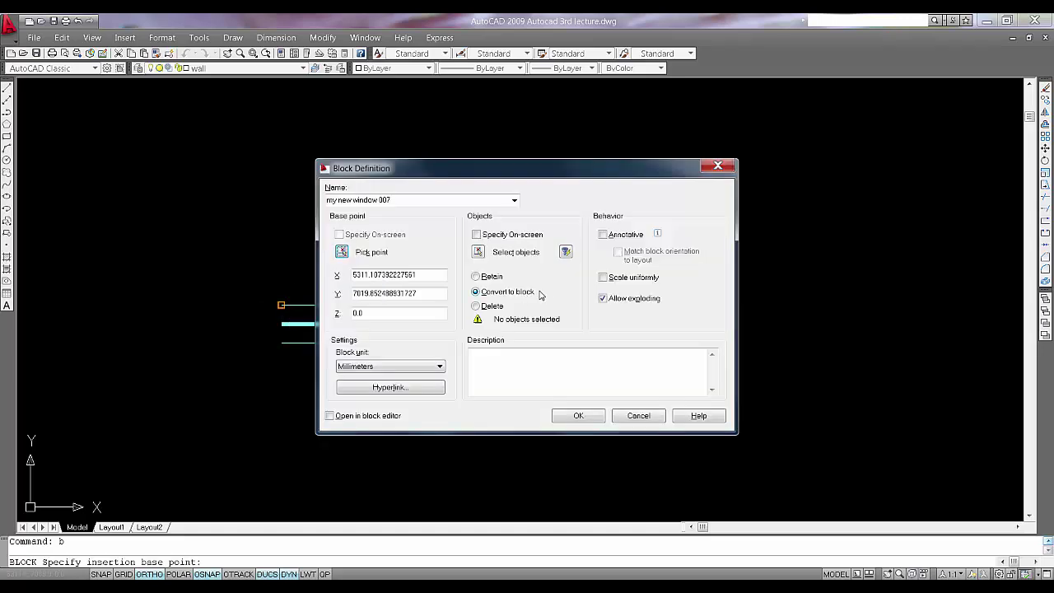
pyautogui.click(479, 253)
pyautogui.click(472, 377)
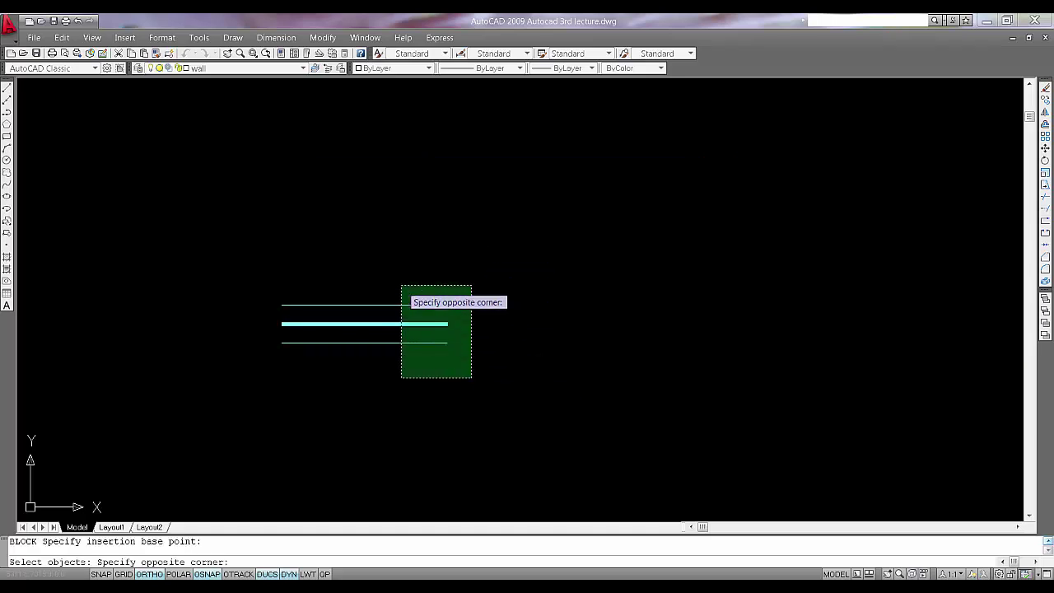
pyautogui.click(392, 282)
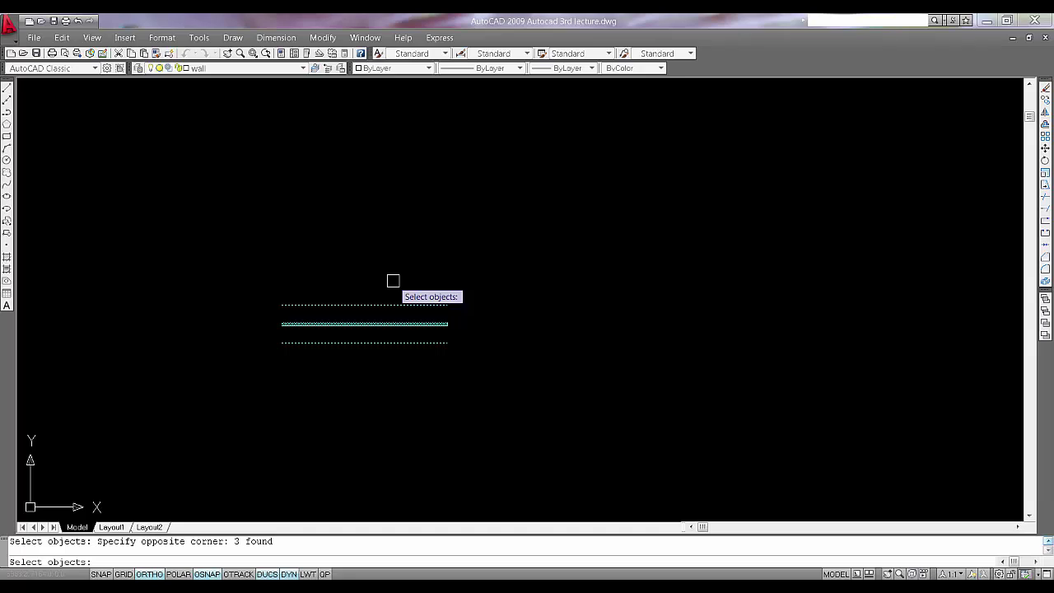
pyautogui.press('Return')
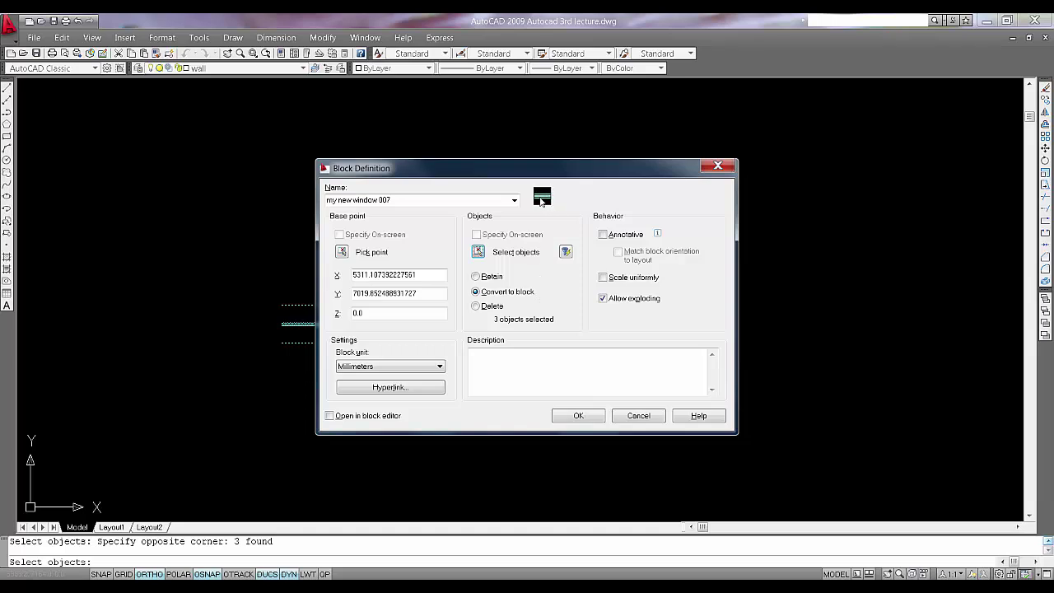
# - Create the block and bring the floor plan's top wall back into view
pyautogui.click(580, 416)
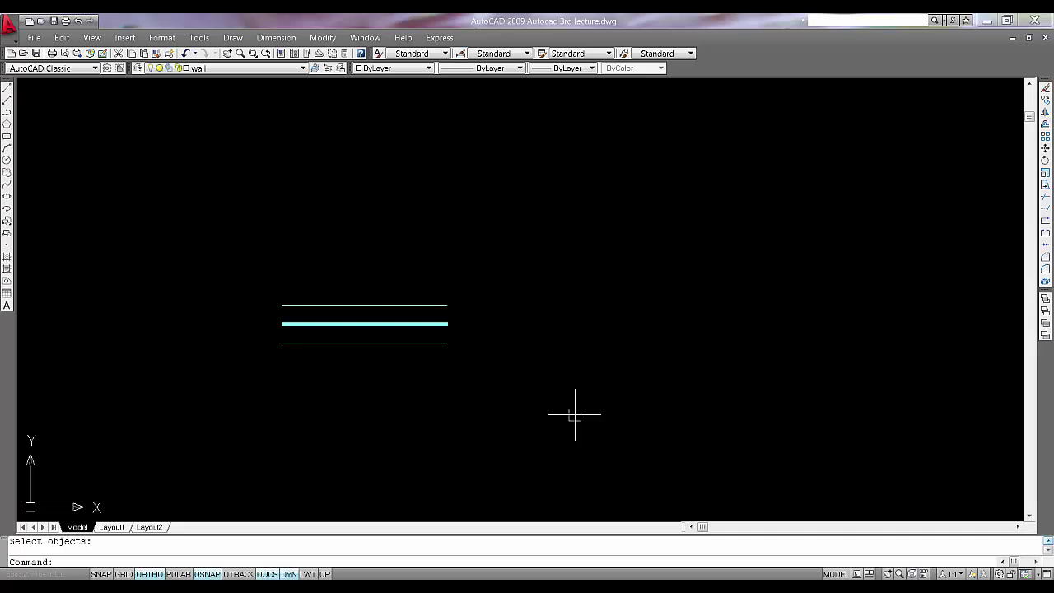
pyautogui.scroll(-3, 644, 288)
pyautogui.moveTo(708, 299); pyautogui.dragTo(313, 322, button='middle')
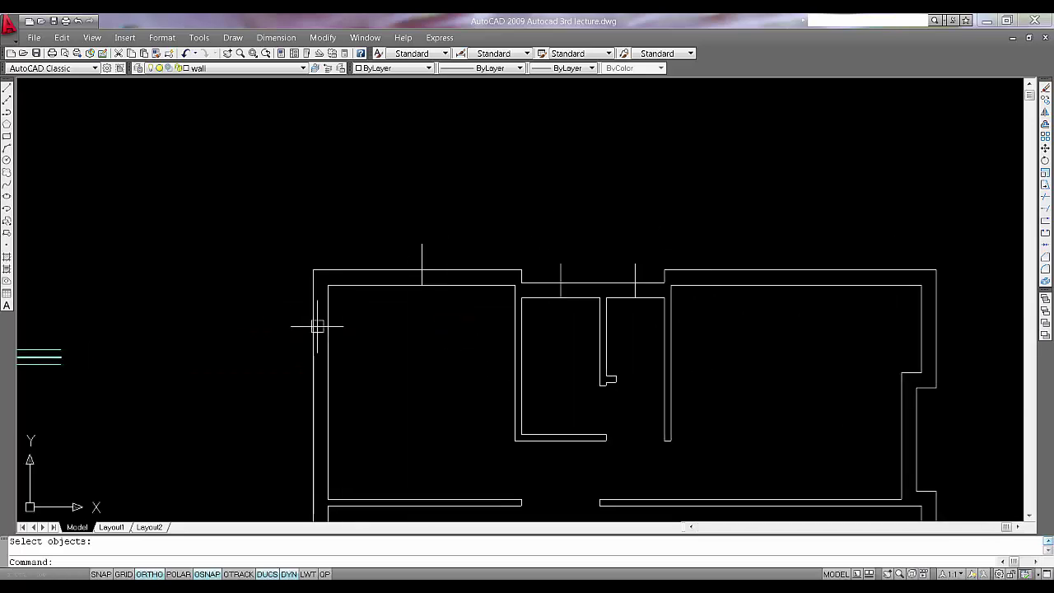
pyautogui.scroll(3, 313, 322)
pyautogui.scroll(2, 420, 339)
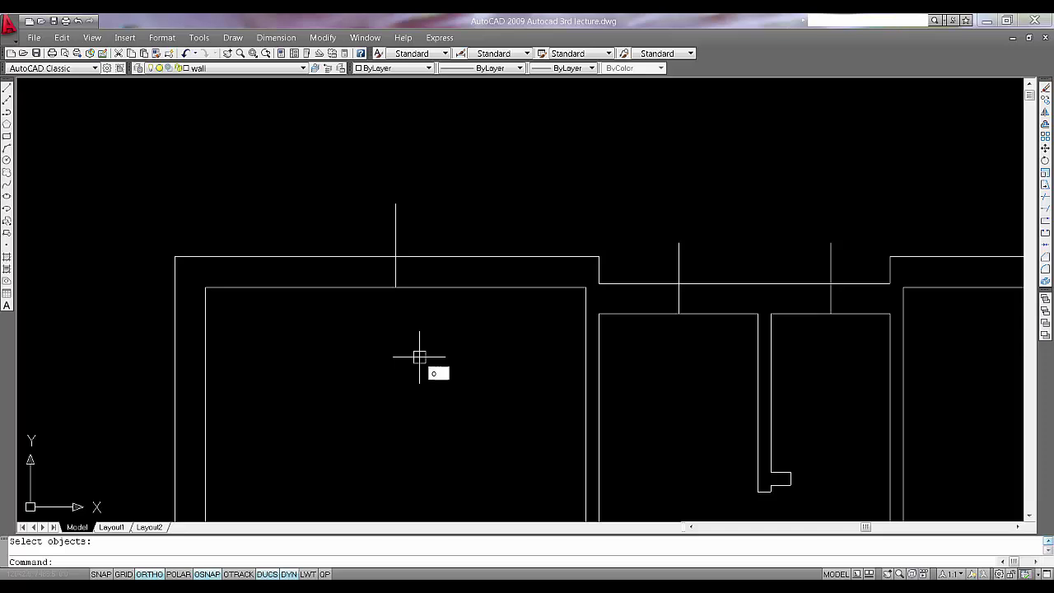
# - Offset the middle marker line 600 to each side and erase the original marker
pyautogui.press('Return')
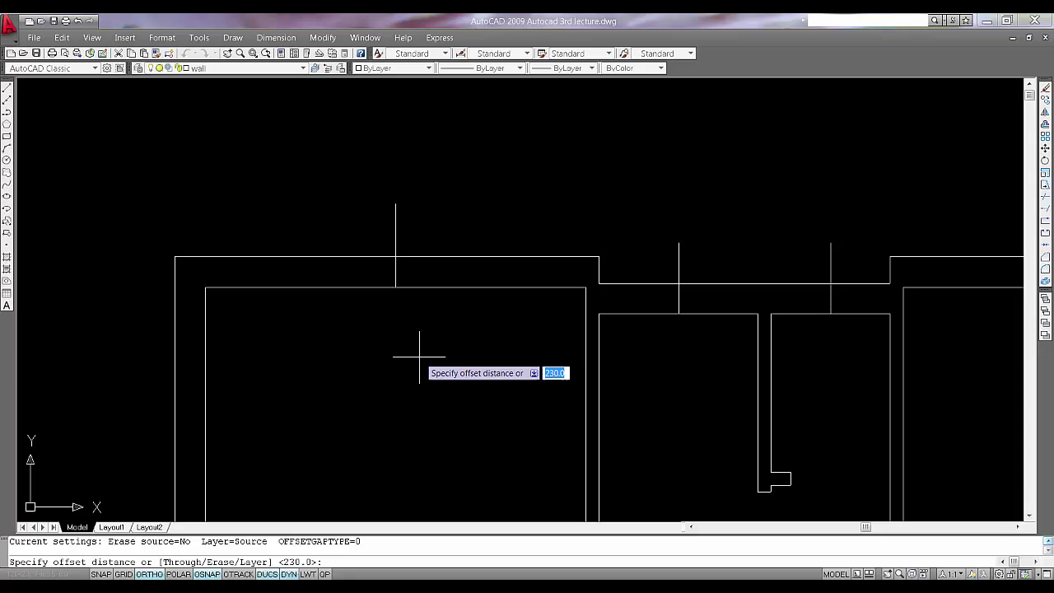
pyautogui.press('Return')
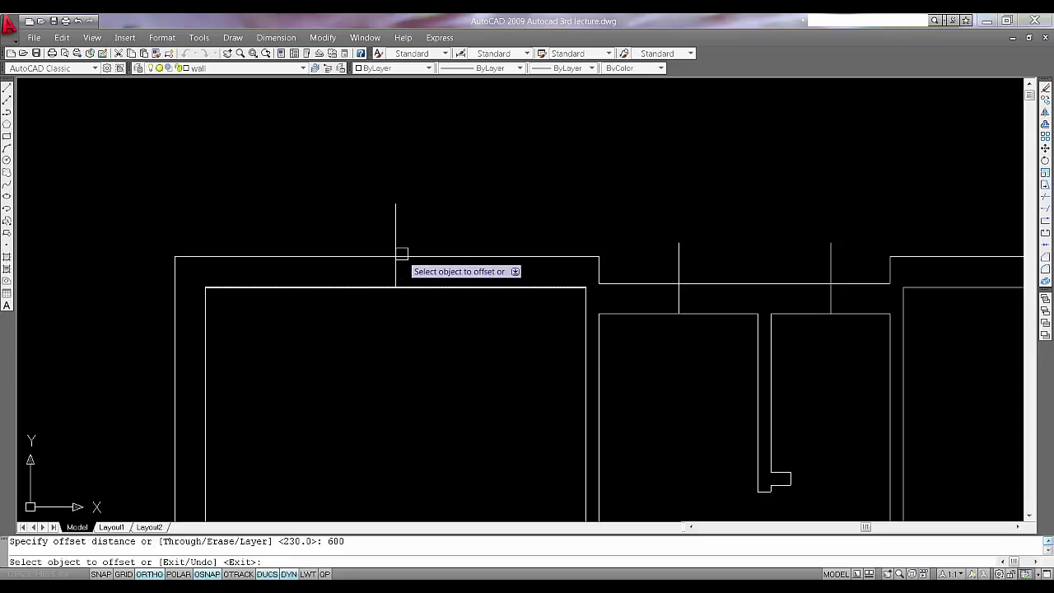
pyautogui.click(395, 218)
pyautogui.click(343, 231)
pyautogui.click(395, 231)
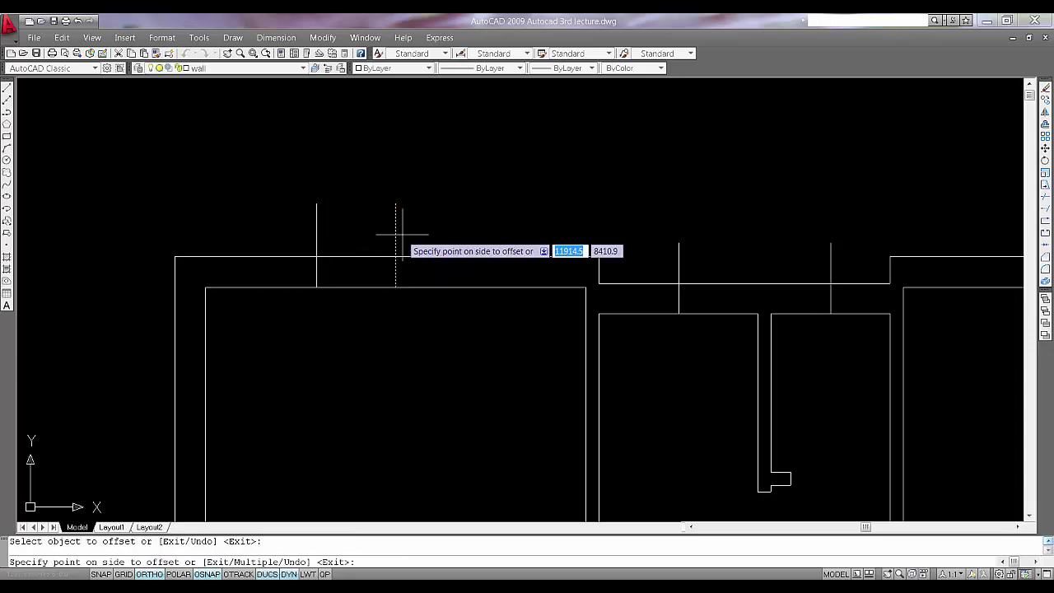
pyautogui.click(420, 271)
pyautogui.press('Escape')
pyautogui.click(419, 223)
pyautogui.click(372, 207)
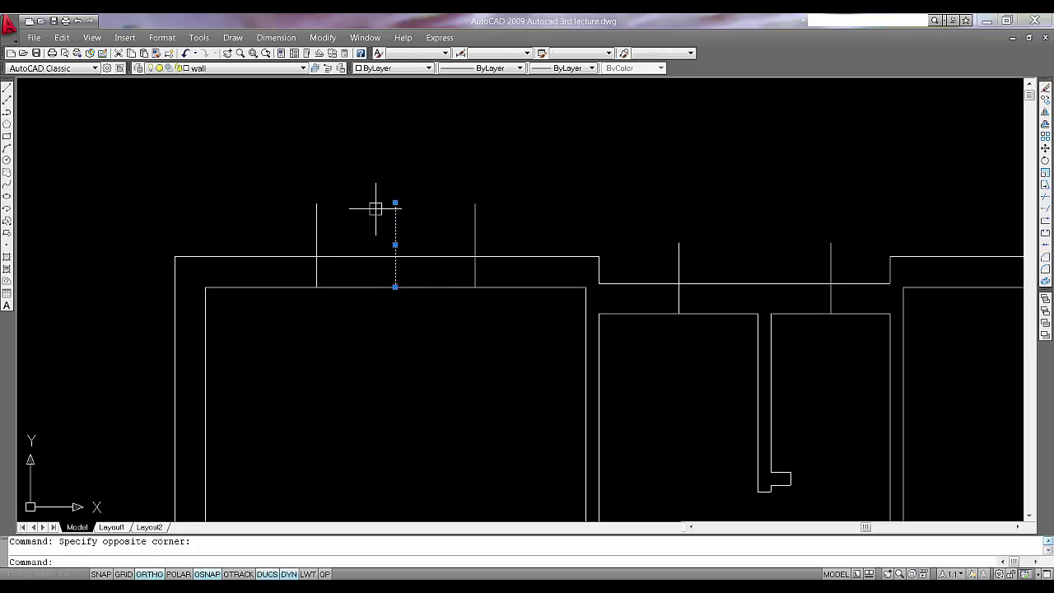
pyautogui.press('Delete')
# - Trim the top wall lines between the two offset markers
pyautogui.write('tr')
pyautogui.press('Return')
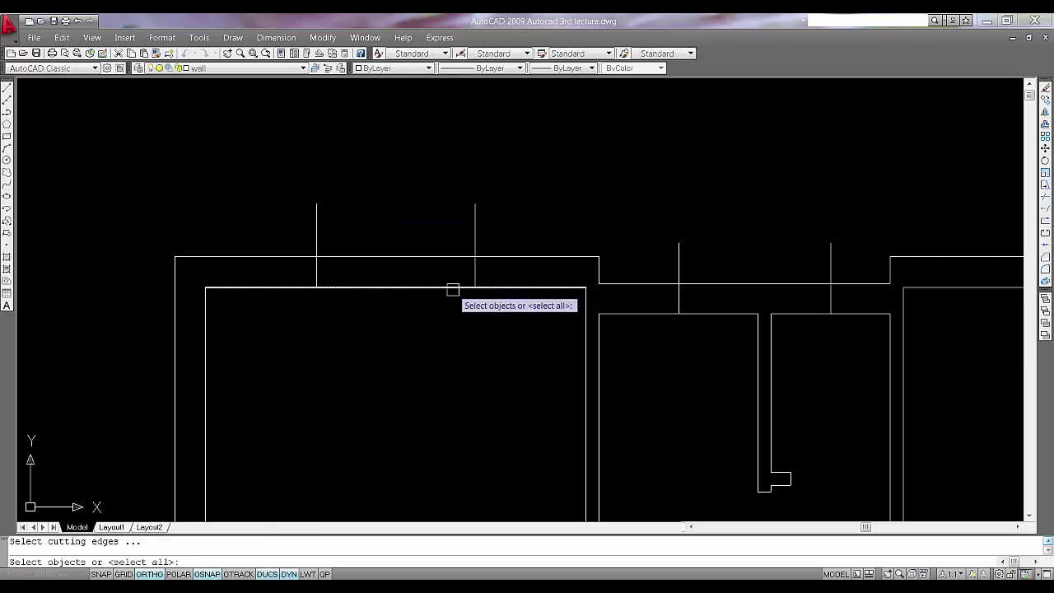
pyautogui.click(497, 304)
pyautogui.click(336, 219)
pyautogui.press('Return')
pyautogui.click(434, 330)
pyautogui.click(387, 194)
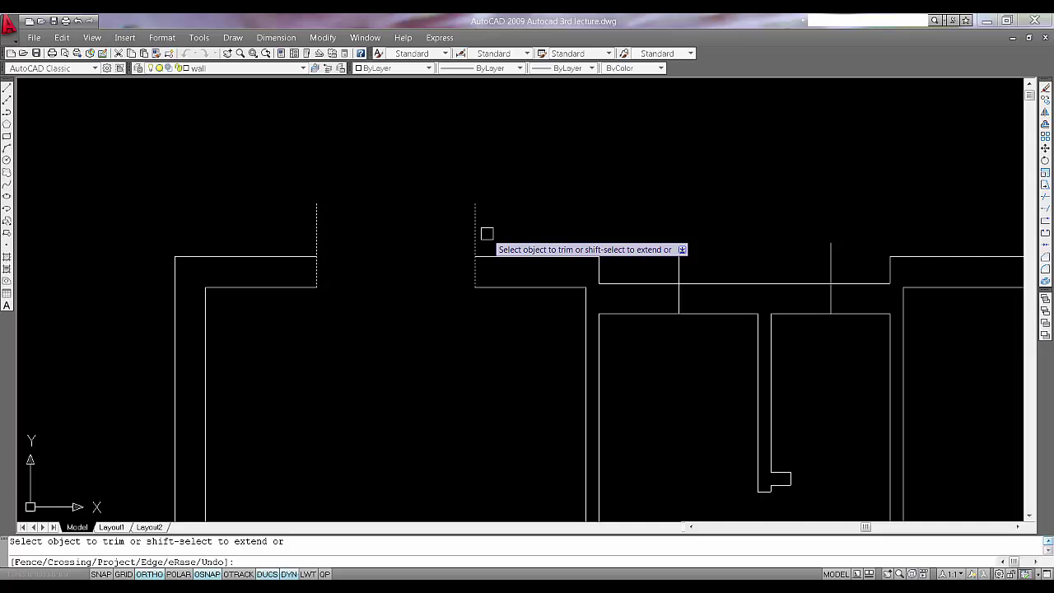
pyautogui.click(505, 230)
pyautogui.click(268, 185)
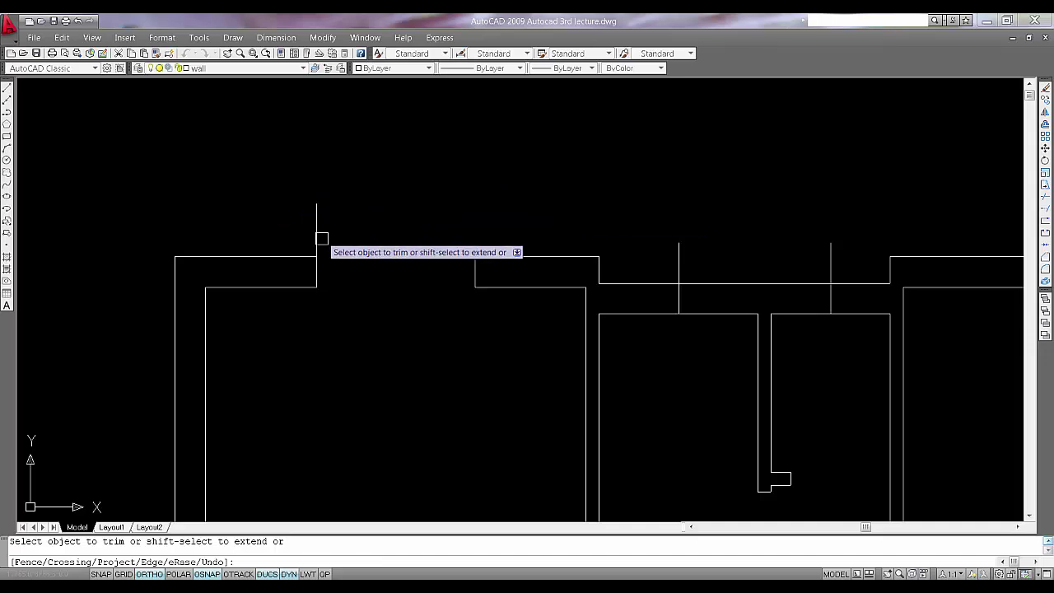
pyautogui.press('Escape')
# - Trim the leftover stub above the opening's left edge using the wall lines as edges
pyautogui.press('Return')
pyautogui.click(355, 330)
pyautogui.click(282, 170)
pyautogui.press('Return')
pyautogui.click(344, 220)
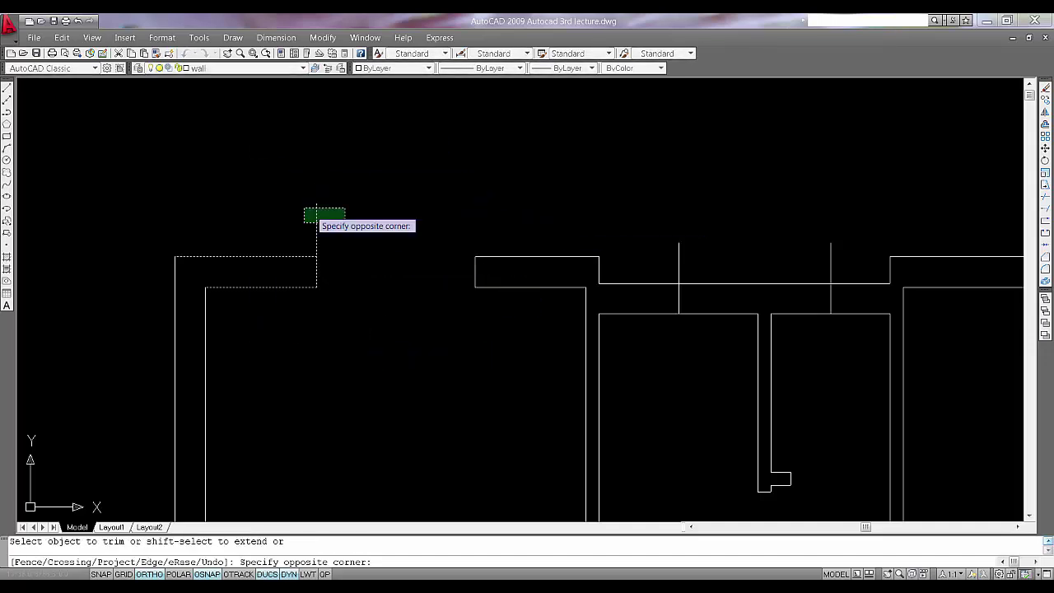
pyautogui.click(308, 209)
pyautogui.press('Escape')
pyautogui.scroll(3, 327, 284)
pyautogui.moveTo(444, 290)
pyautogui.mouseDown(button='middle')
pyautogui.moveTo(360, 320)
pyautogui.moveTo(329, 314)
pyautogui.mouseUp(button='middle')
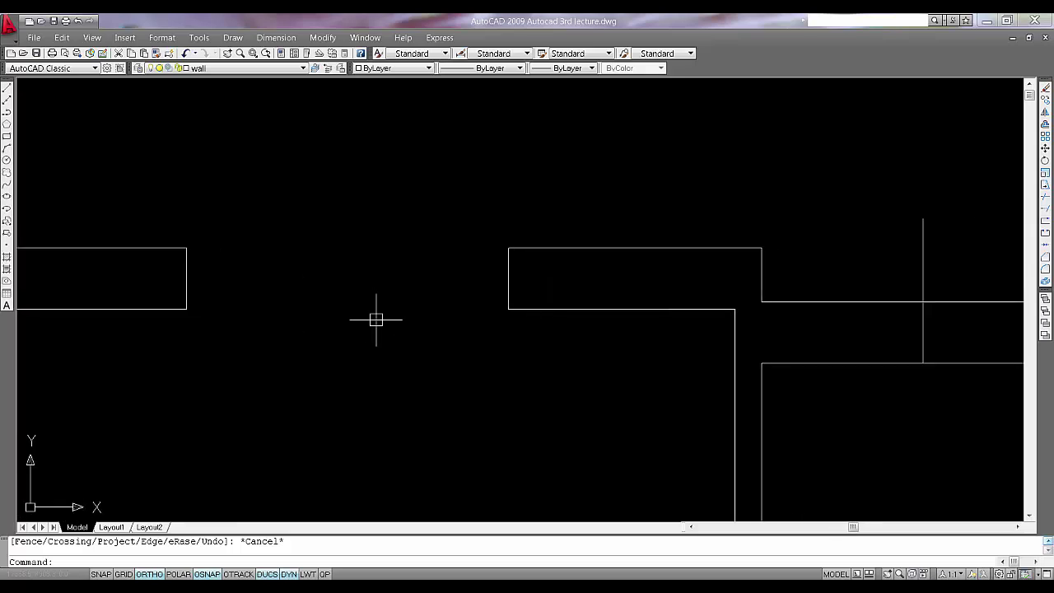
# - Insert the my new window 007 block into the top wall opening at a uniform 1.2 scale
pyautogui.scroll(-2, 372, 318)
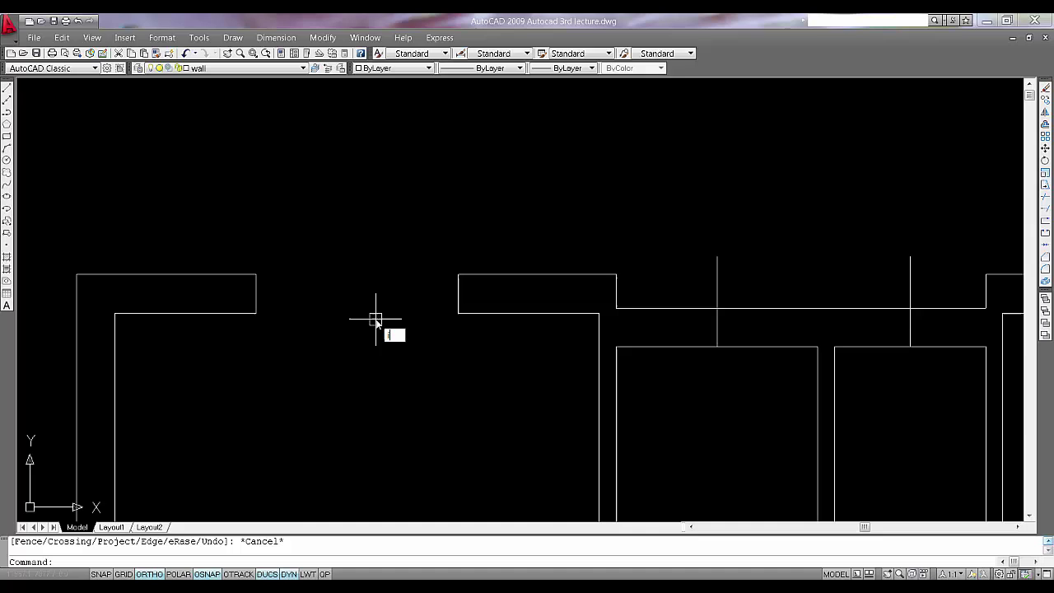
pyautogui.press('Return')
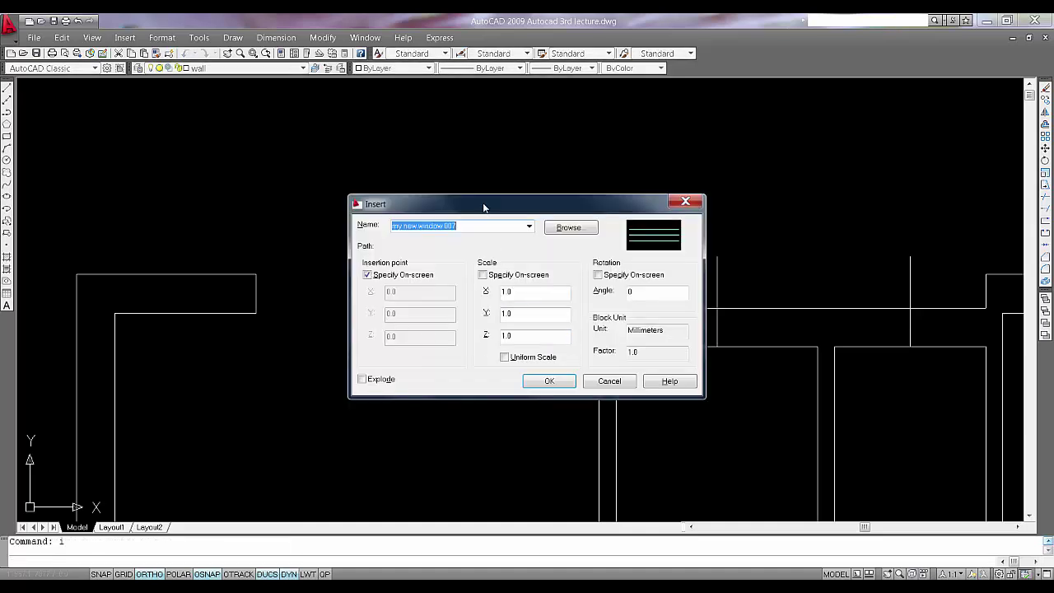
pyautogui.moveTo(484, 207); pyautogui.dragTo(488, 178)
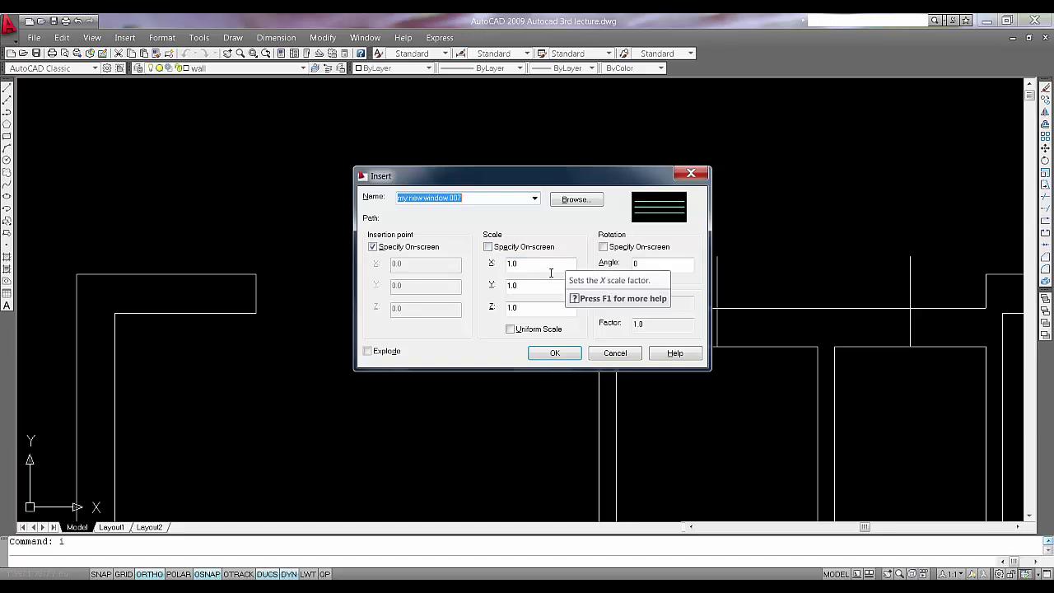
pyautogui.click(510, 264)
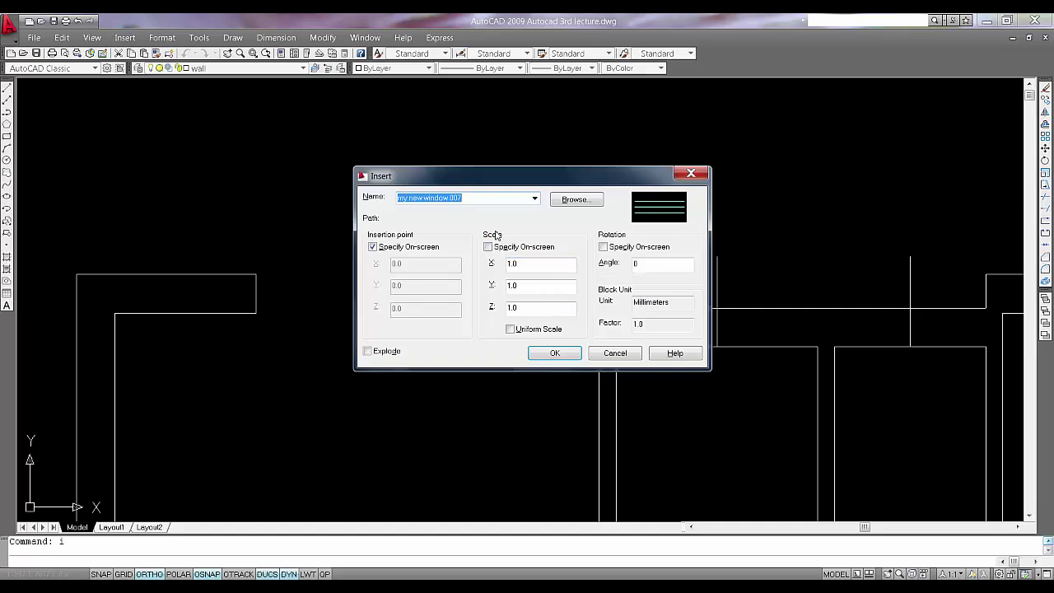
pyautogui.doubleClick(523, 263)
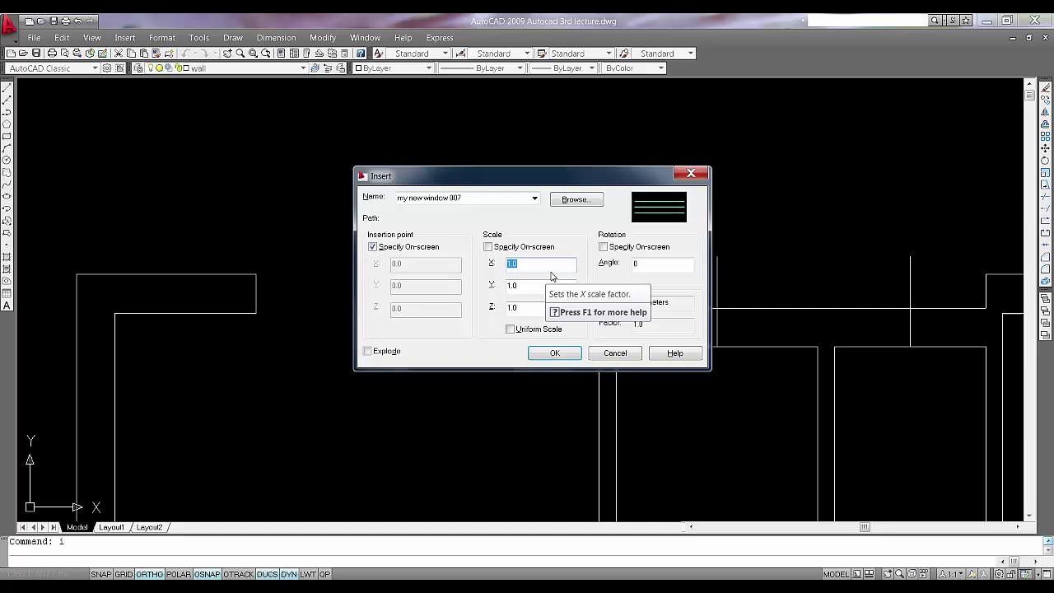
pyautogui.press('BackSpace')
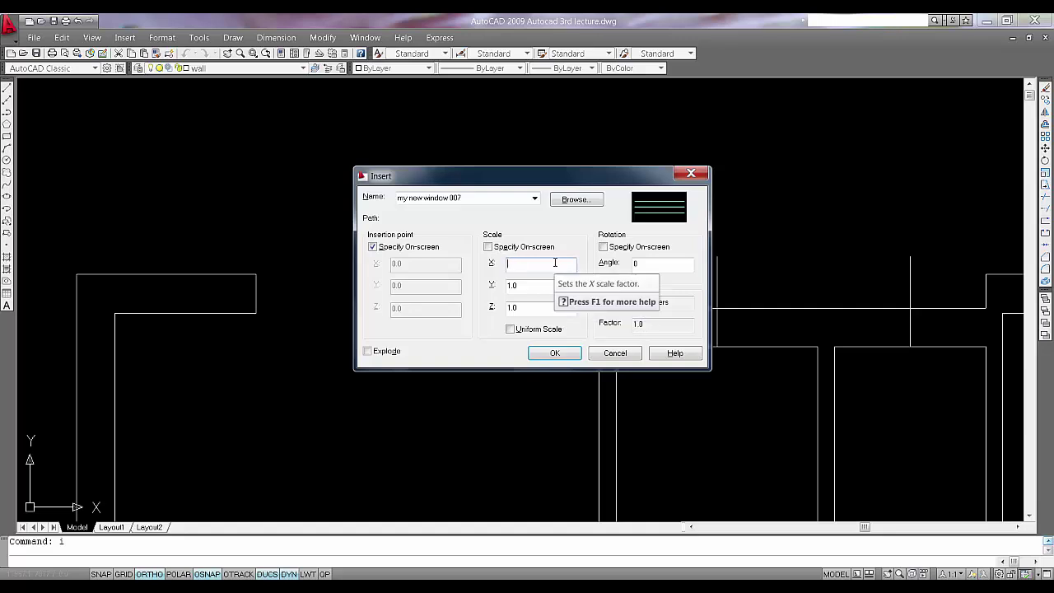
pyautogui.write('1.2')
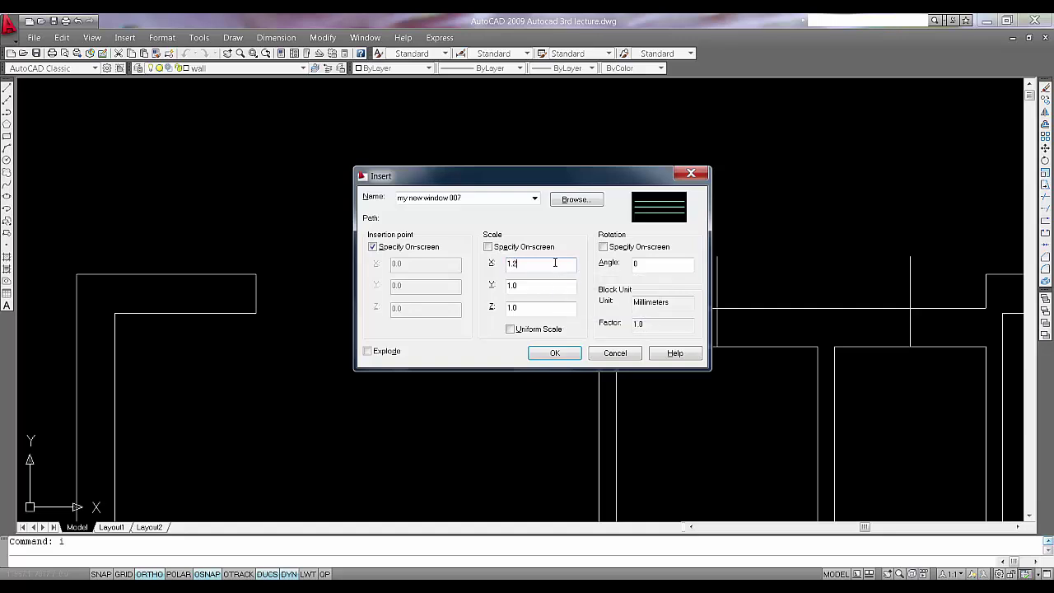
pyautogui.click(511, 330)
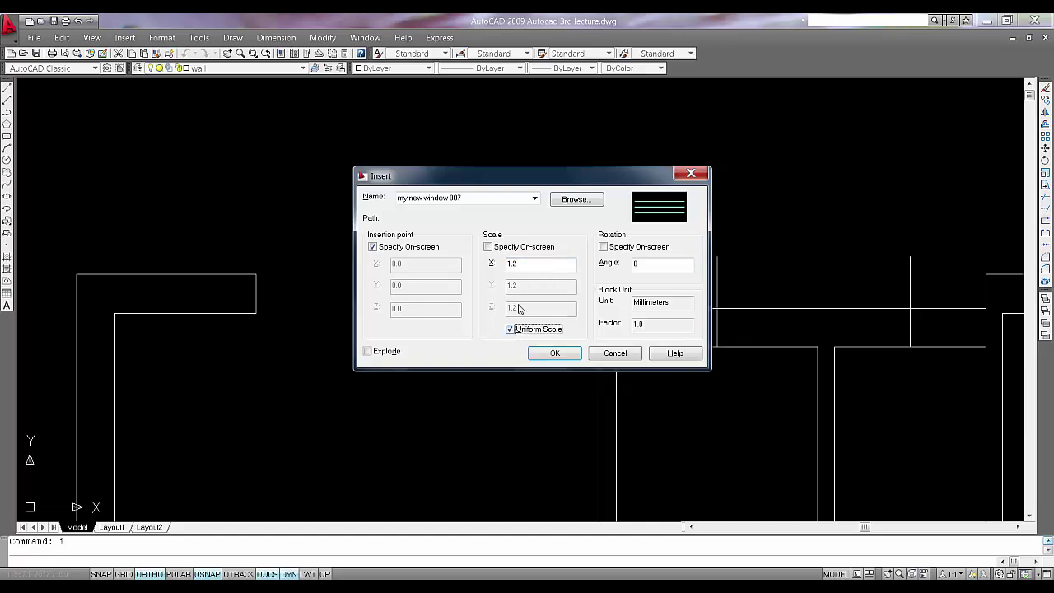
pyautogui.click(553, 352)
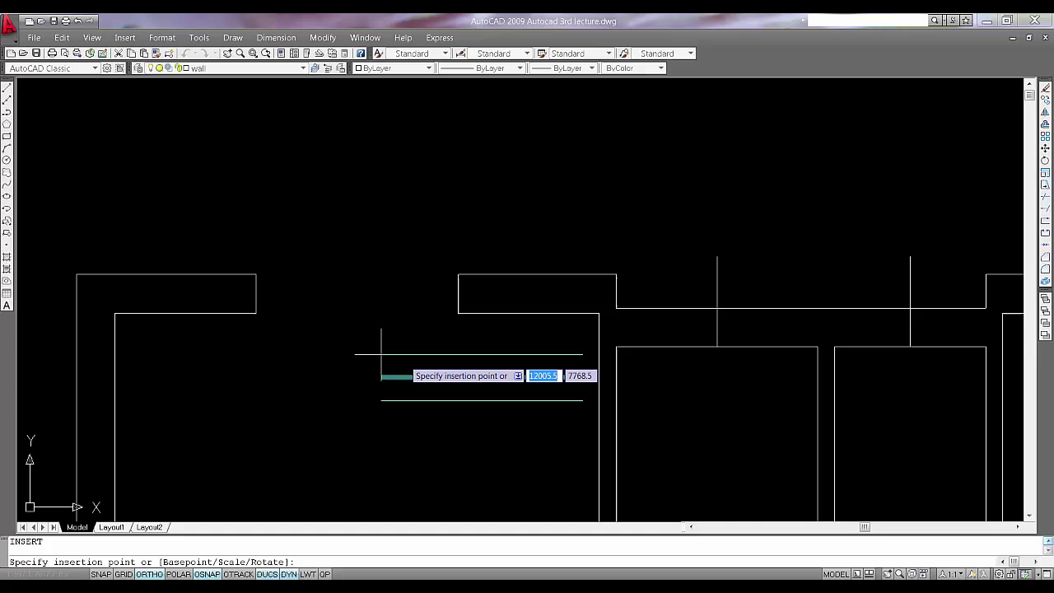
pyautogui.click(255, 274)
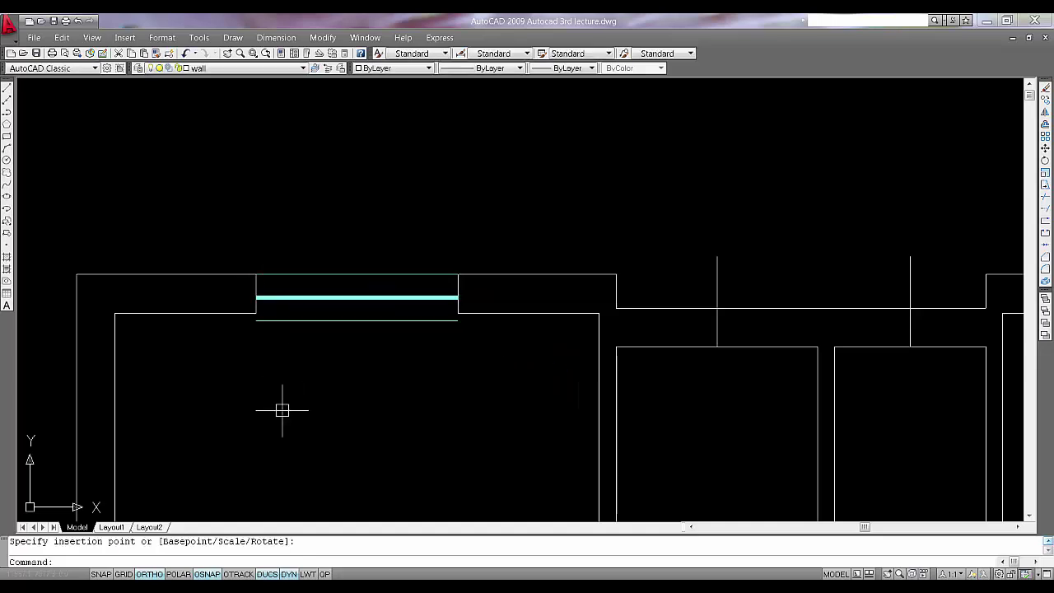
# - Delete the misfitting inserted window block
pyautogui.scroll(2, 273, 350)
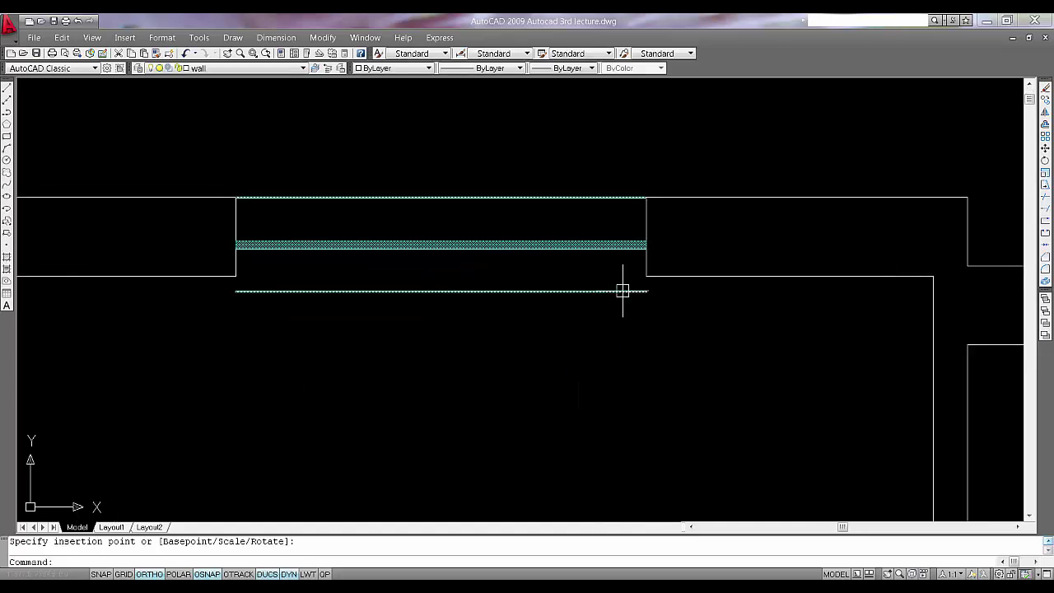
pyautogui.click(637, 326)
pyautogui.click(528, 146)
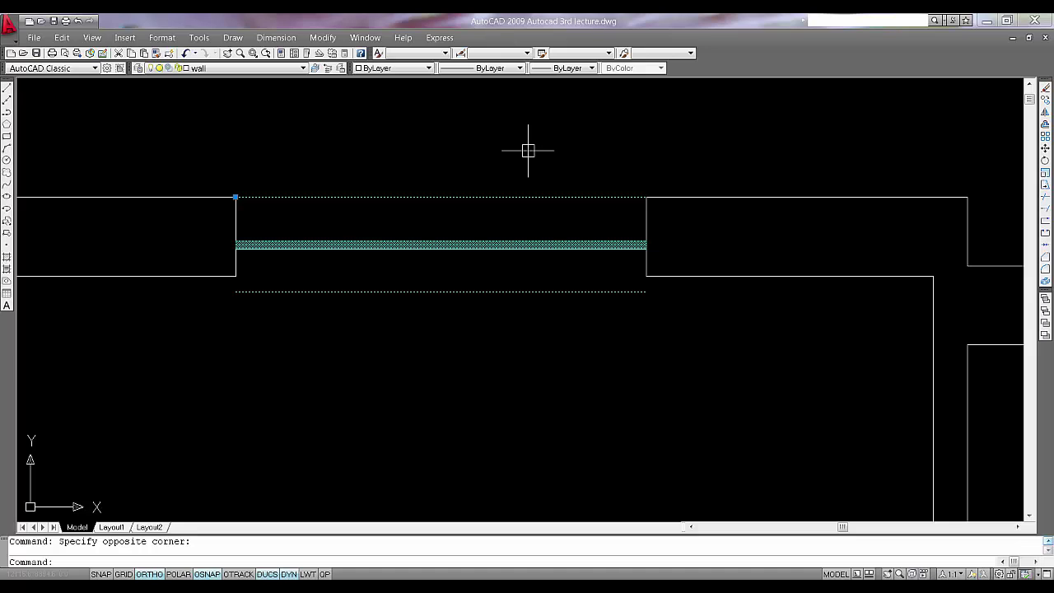
pyautogui.press('Delete')
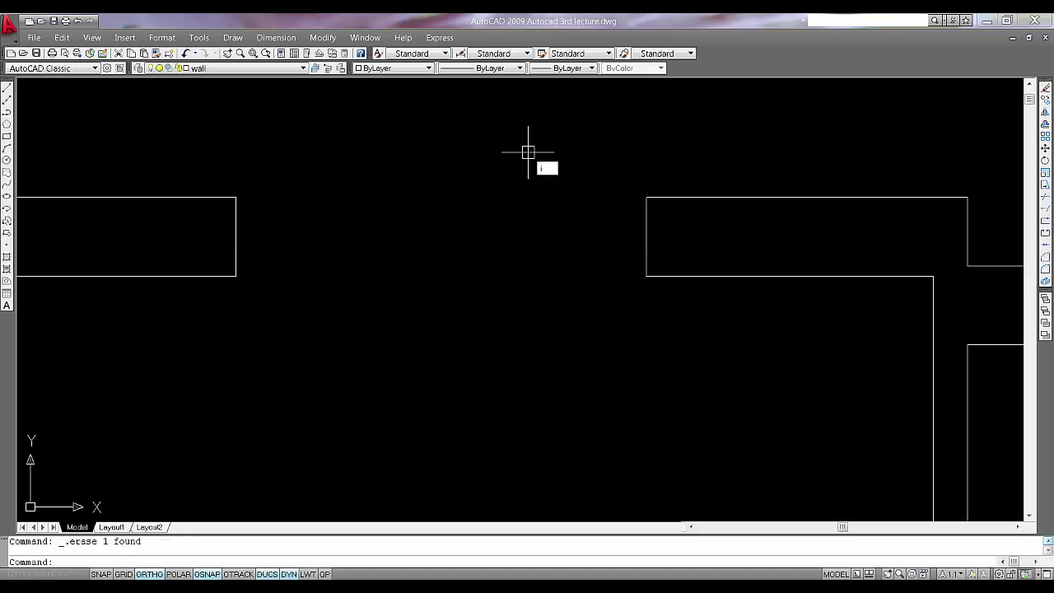
# - Reinsert the window block with uniform scaling off, snapped to the opening's top-left corner
pyautogui.write('i')
pyautogui.press('Return')
pyautogui.click(510, 329)
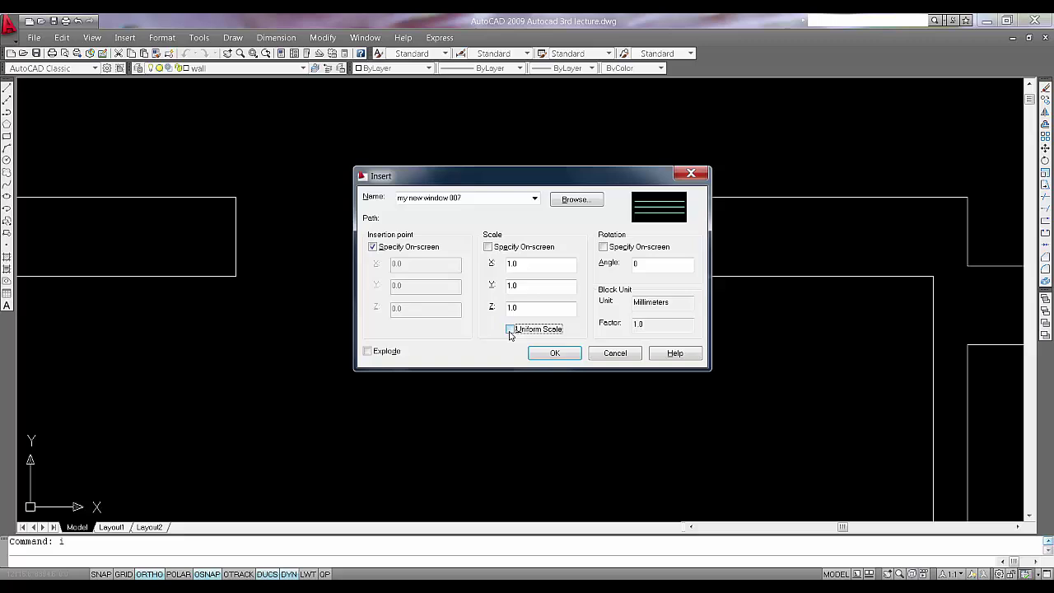
pyautogui.doubleClick(526, 265)
pyautogui.click(554, 352)
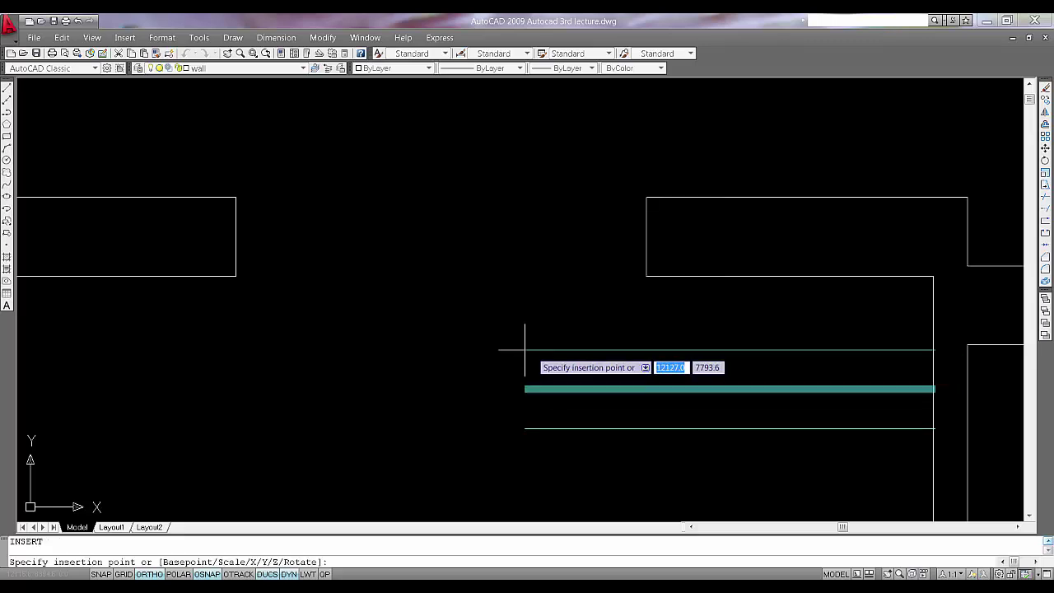
pyautogui.click(236, 197)
# - Offset the vertical line crossing the top wall 300 to each side as opening guides
pyautogui.scroll(-3, 576, 318)
pyautogui.moveTo(387, 338); pyautogui.dragTo(18, 286, button='middle')
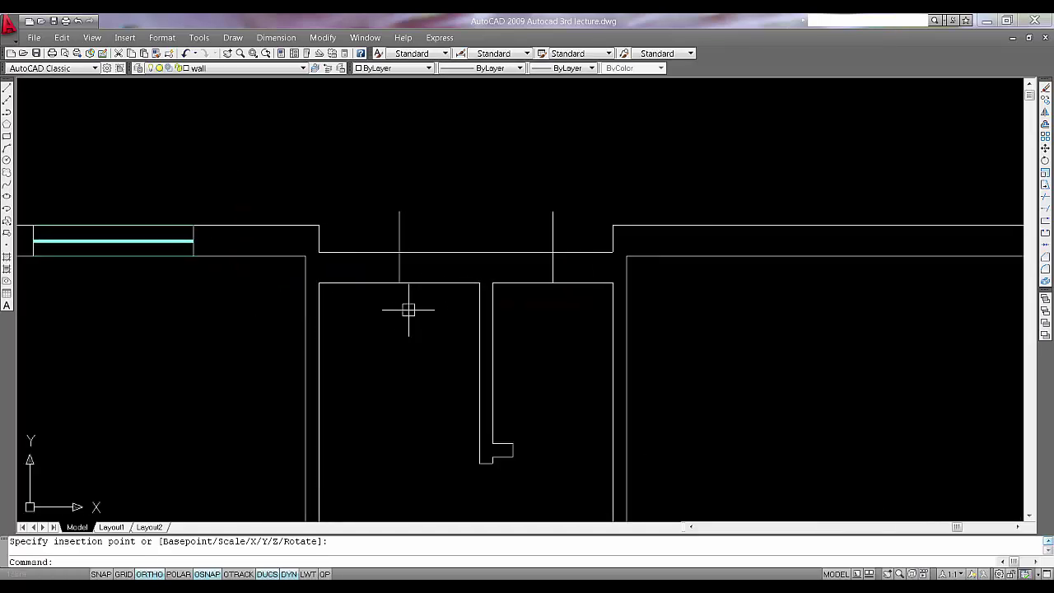
pyautogui.click(399, 269)
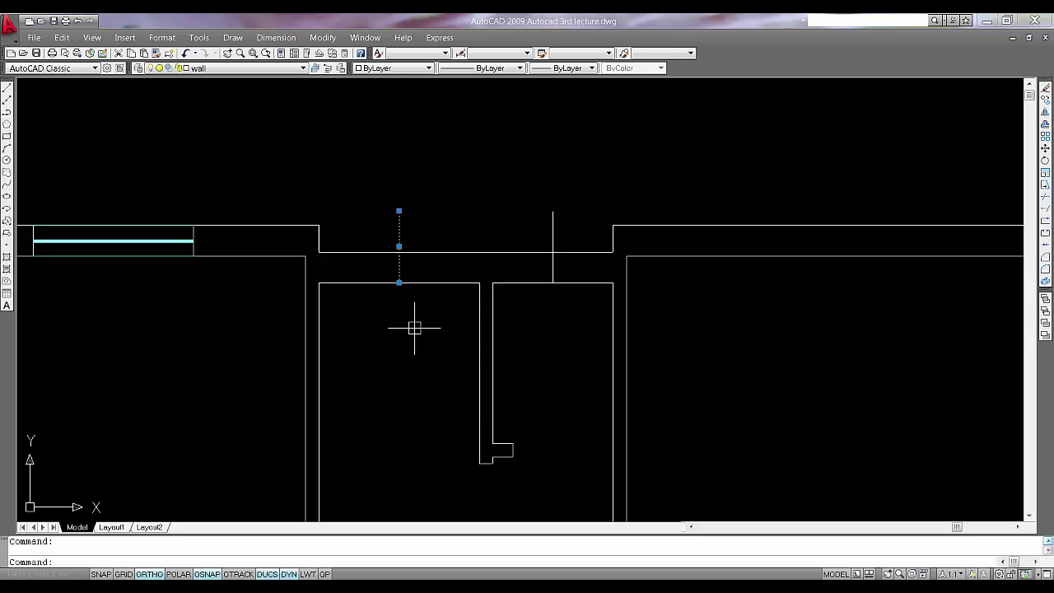
pyautogui.write('o')
pyautogui.press('Return')
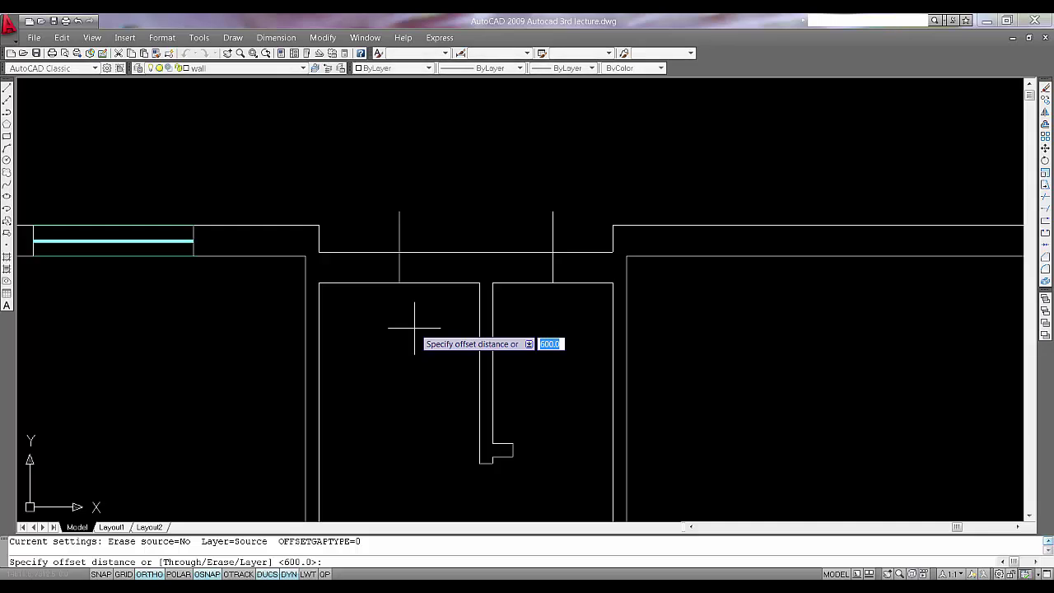
pyautogui.write('300')
pyautogui.press('Return')
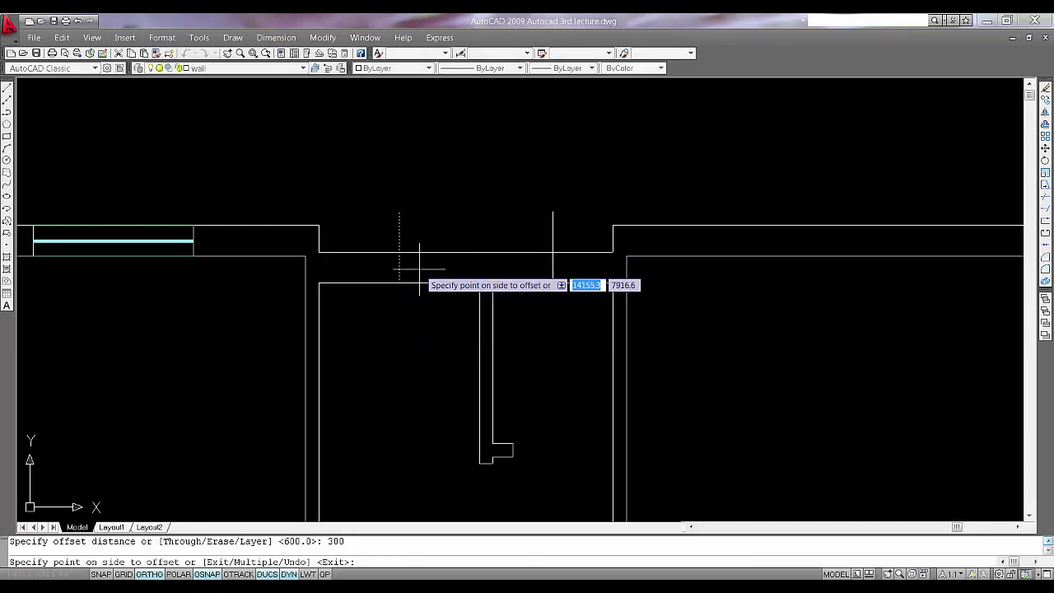
pyautogui.press('Escape')
pyautogui.write('o')
pyautogui.press('Return')
pyautogui.write('3')
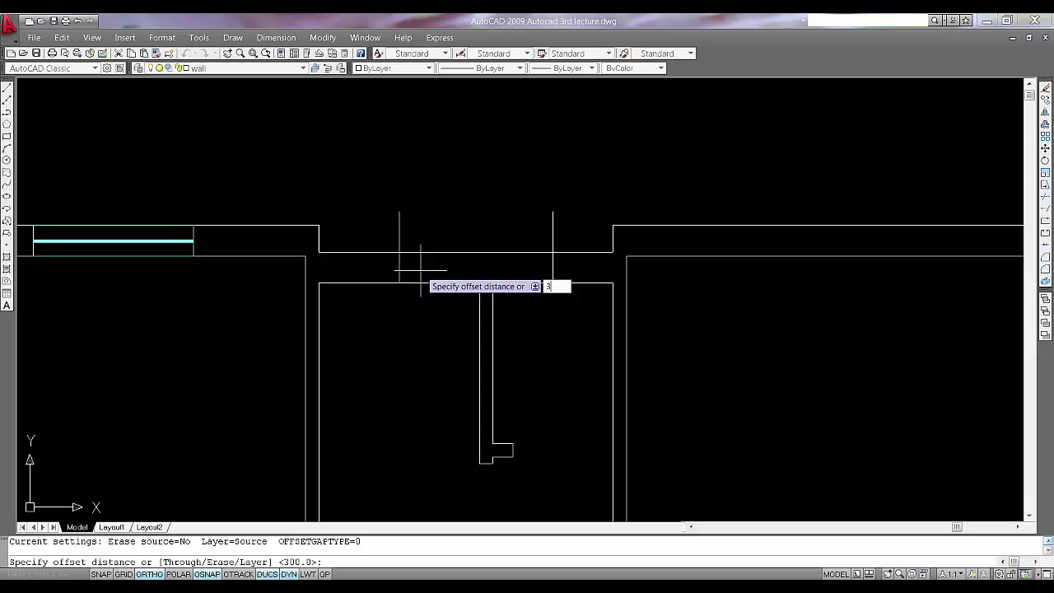
pyautogui.write('00')
pyautogui.press('Return')
pyautogui.click(400, 230)
pyautogui.click(416, 230)
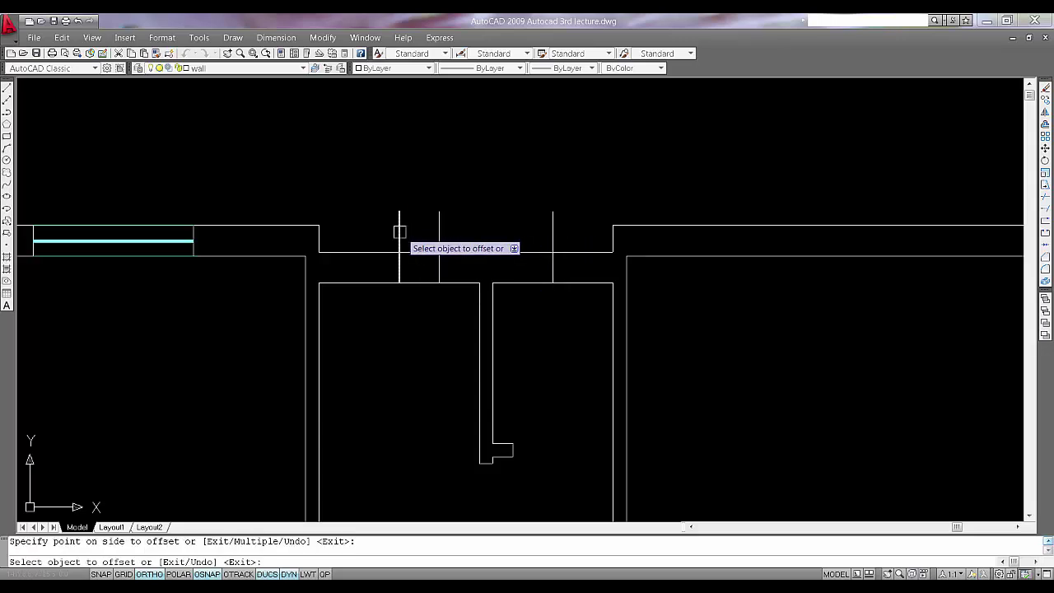
pyautogui.click(400, 232)
pyautogui.click(384, 224)
# - Erase the original middle guide line between the new offsets
pyautogui.press('Escape')
pyautogui.click(412, 234)
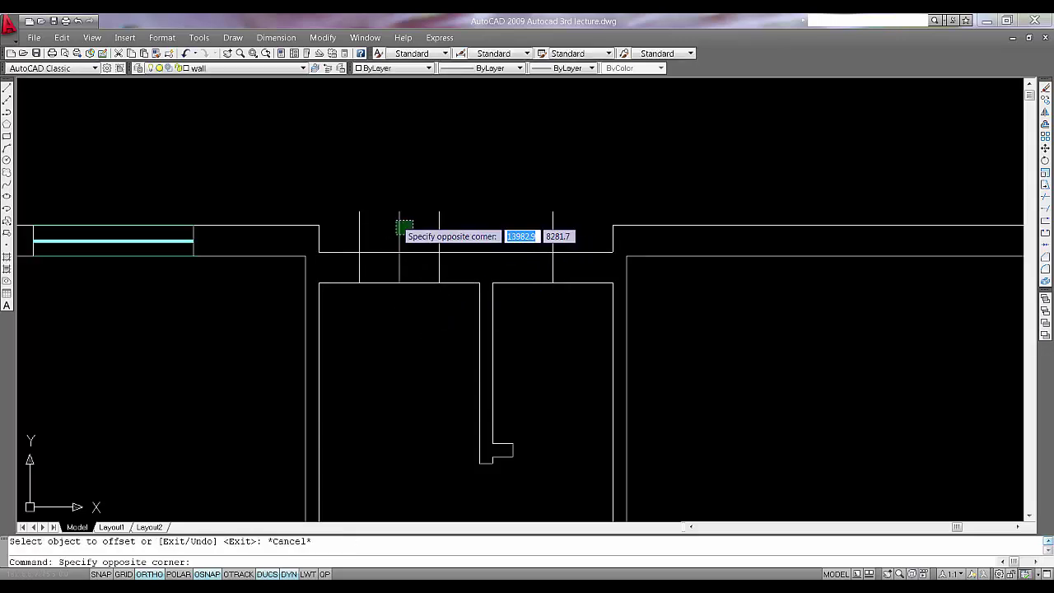
pyautogui.click(396, 219)
pyautogui.press('Delete')
# - Offset the second guide line 300 to each side and erase its original
pyautogui.scroll(2, 523, 284)
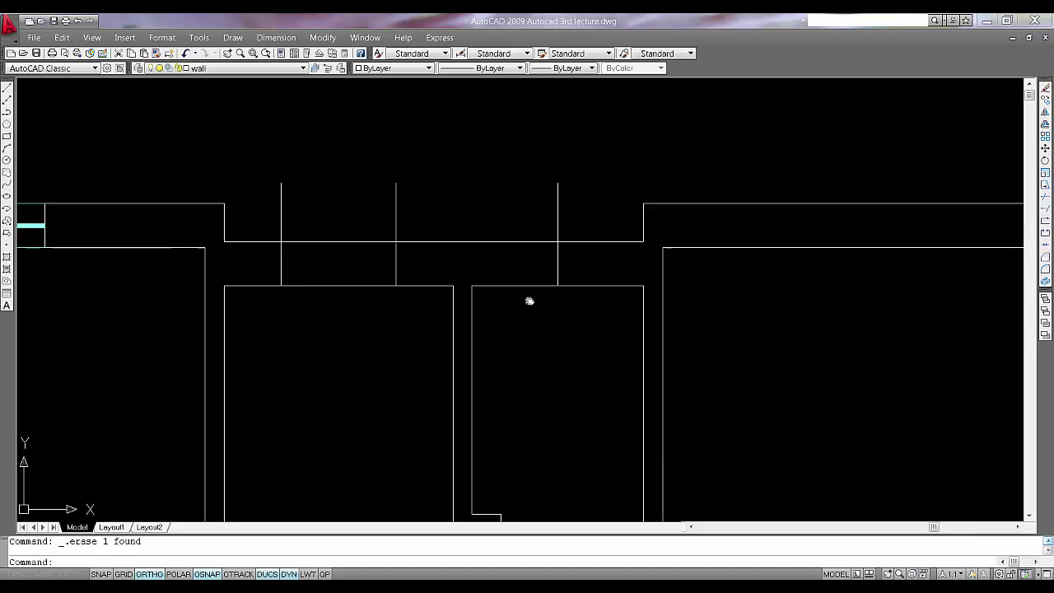
pyautogui.moveTo(529, 301); pyautogui.dragTo(527, 299, button='middle')
pyautogui.write('o')
pyautogui.press('Return')
pyautogui.write('300')
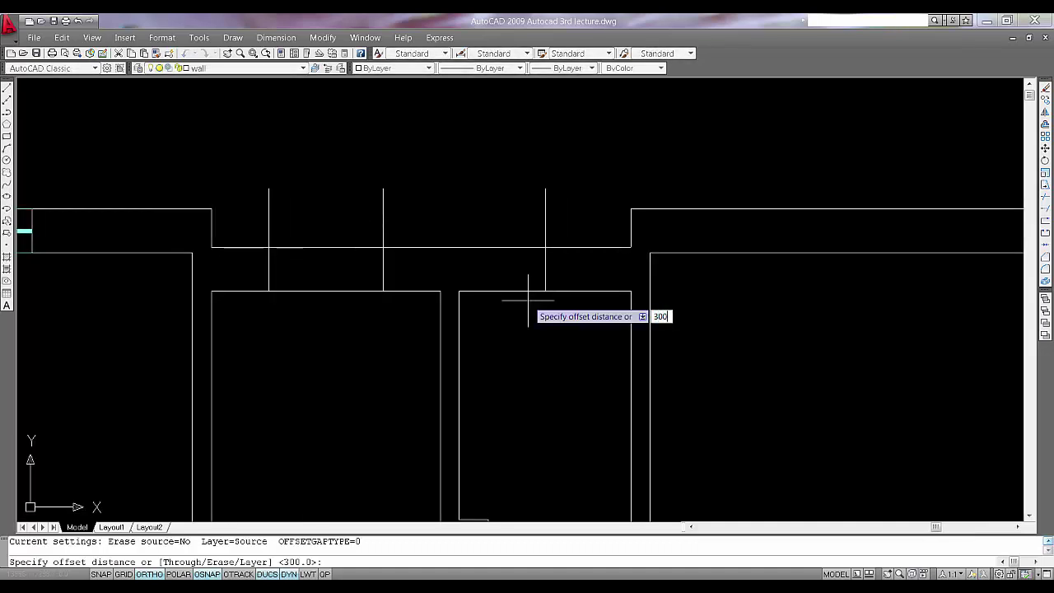
pyautogui.press('Return')
pyautogui.click(545, 217)
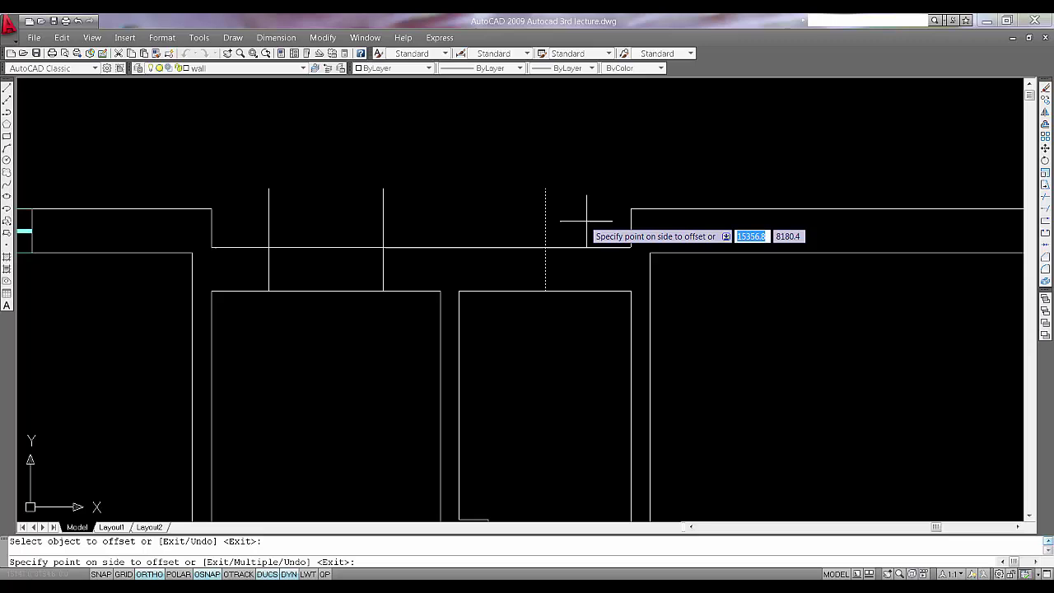
pyautogui.click(553, 214)
pyautogui.click(545, 226)
pyautogui.click(527, 243)
pyautogui.press('Escape')
pyautogui.click(552, 219)
pyautogui.click(540, 211)
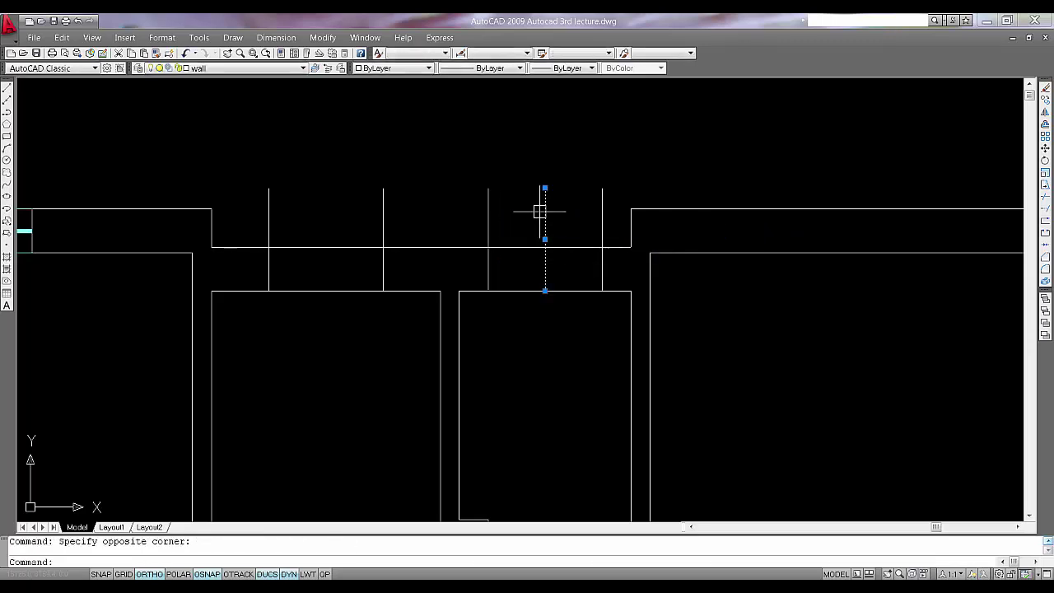
pyautogui.press('Delete')
# - Trim the top wall lines inside the left and middle openings
pyautogui.moveTo(581, 308); pyautogui.dragTo(550, 308, button='middle')
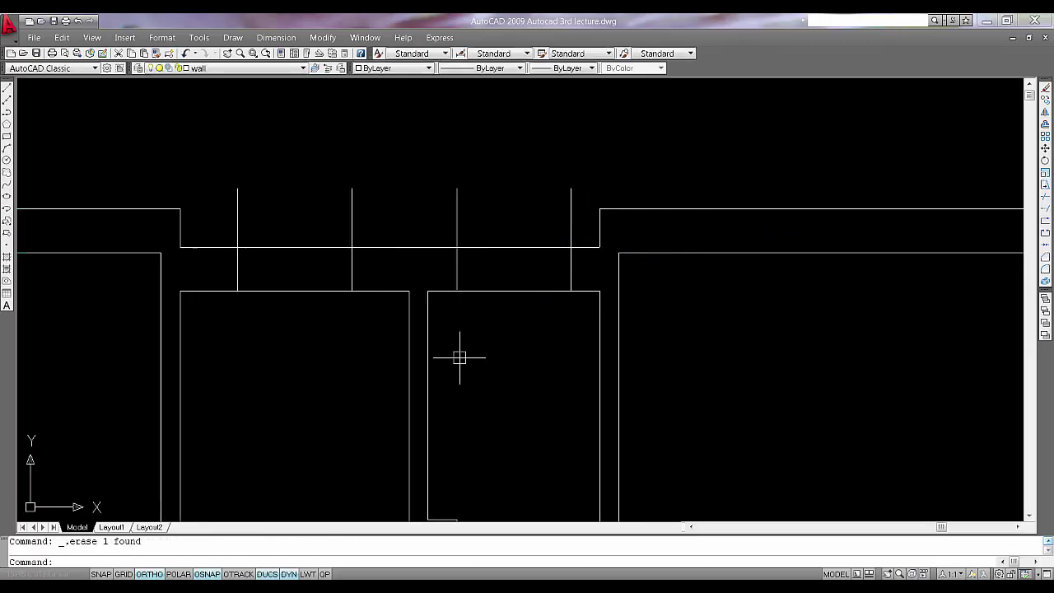
pyautogui.write('tr')
pyautogui.press('Return')
pyautogui.click(651, 335)
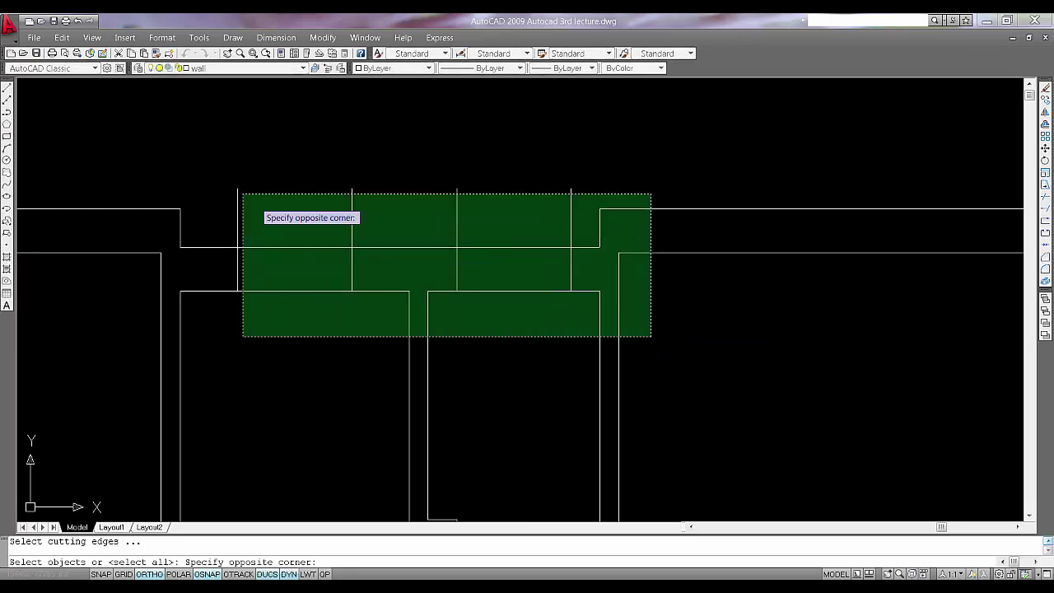
pyautogui.click(243, 194)
pyautogui.press('Return')
pyautogui.click(321, 336)
pyautogui.click(262, 197)
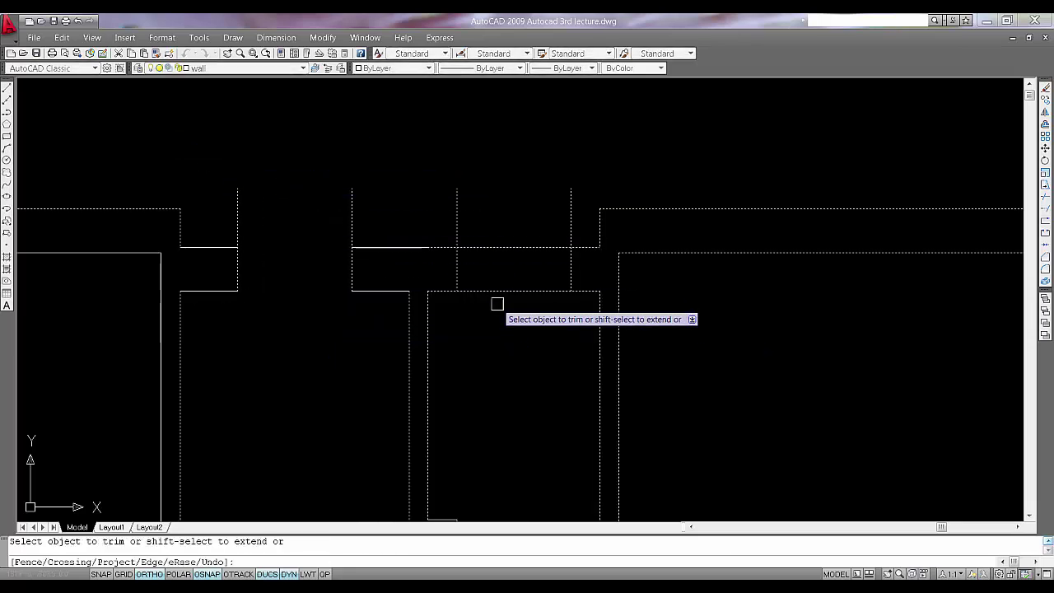
pyautogui.click(517, 323)
pyautogui.click(504, 217)
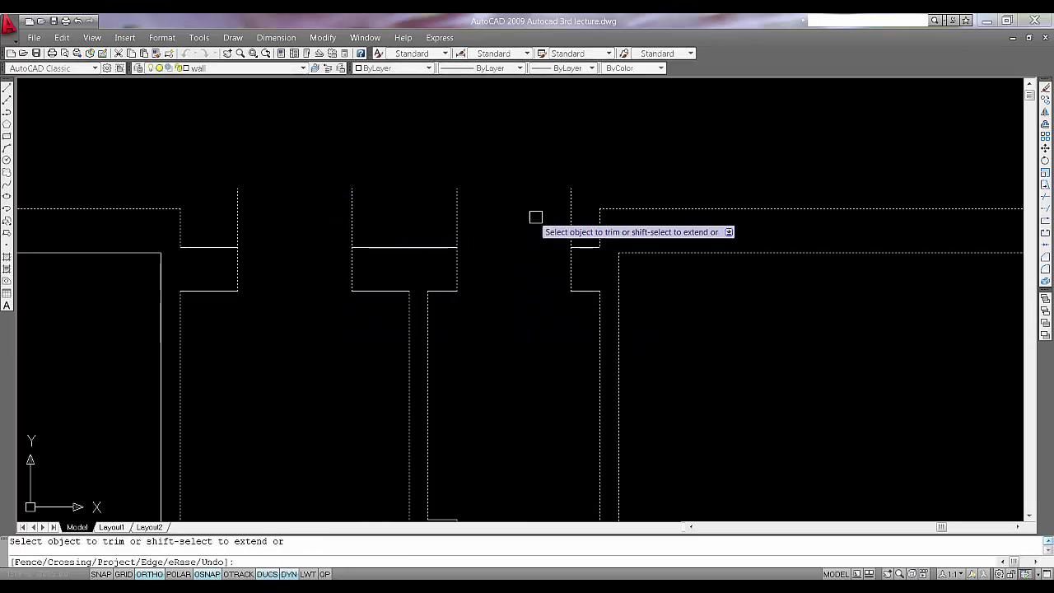
# - Trim away the three leftover guide stubs above the wall
pyautogui.click(457, 222)
pyautogui.click(352, 222)
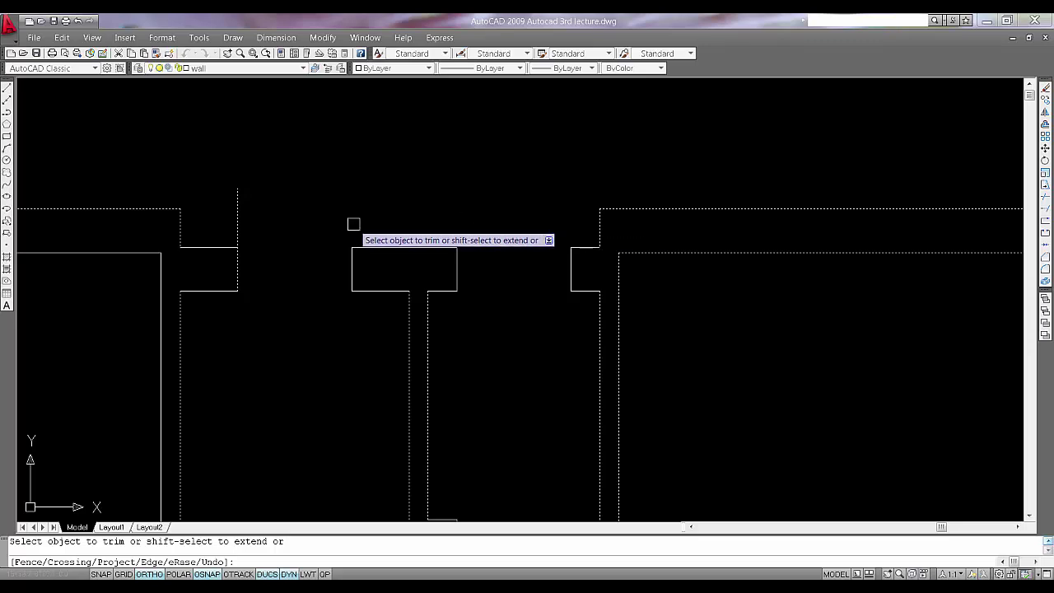
pyautogui.click(238, 225)
pyautogui.press('Escape')
pyautogui.scroll(-2, 264, 359)
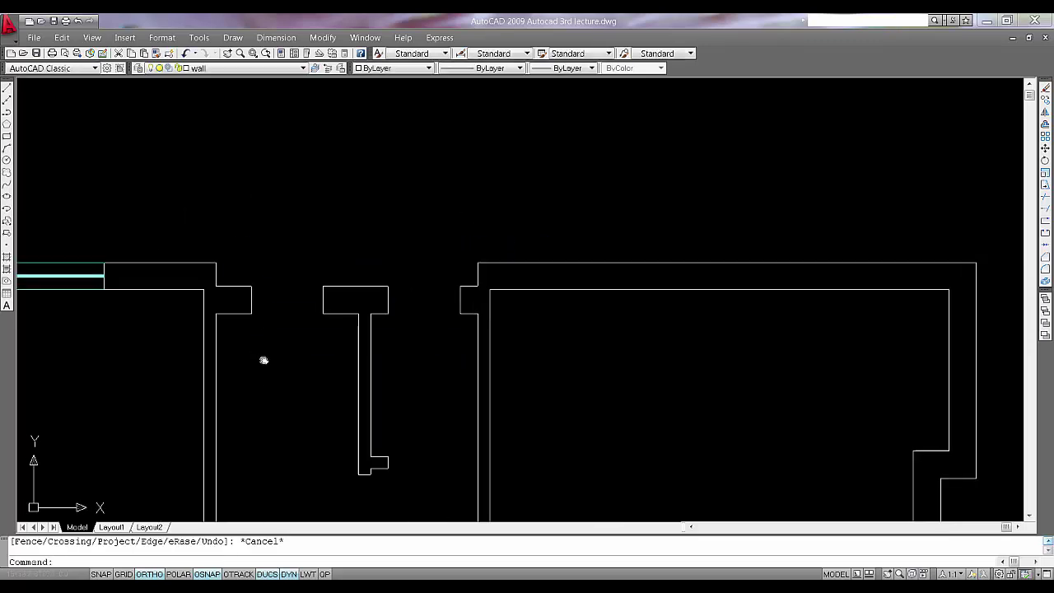
# - Insert my new window 007 at X scale 6 at the left opening's corner
pyautogui.scroll(3, 264, 360)
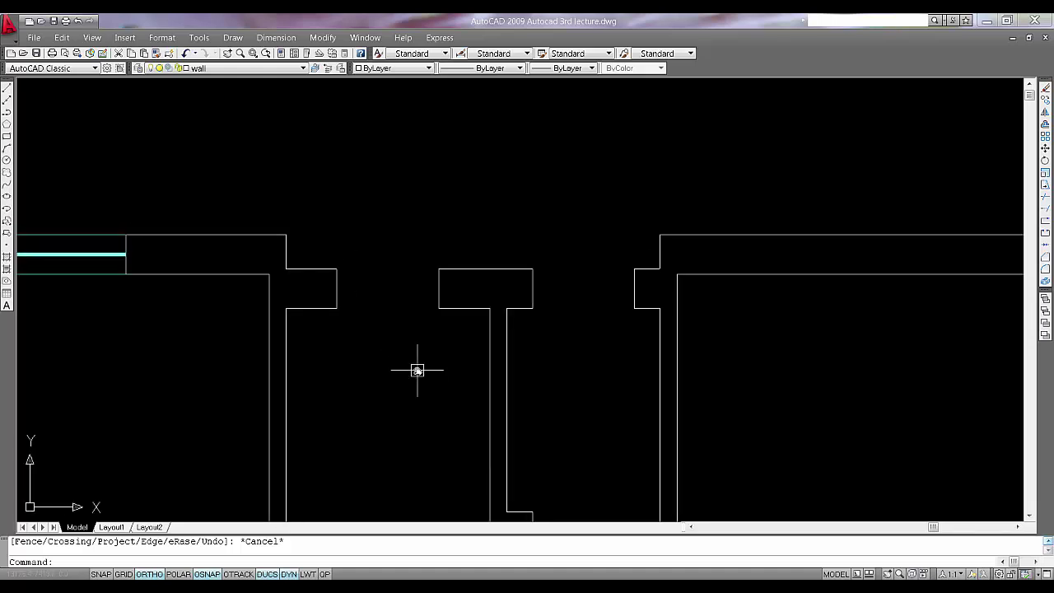
pyautogui.write('l')
pyautogui.press('Return')
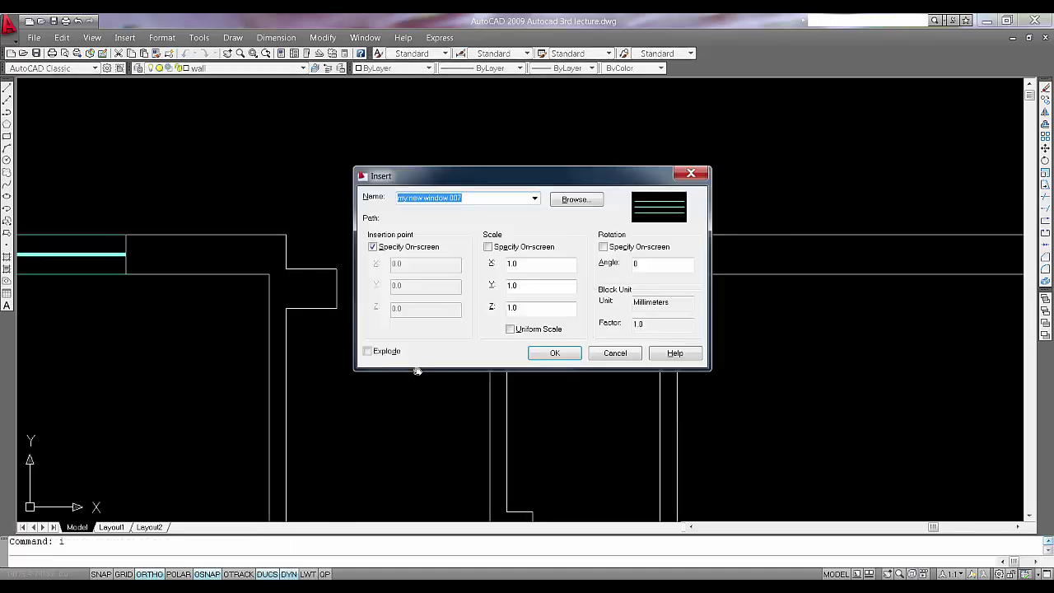
pyautogui.click(531, 264)
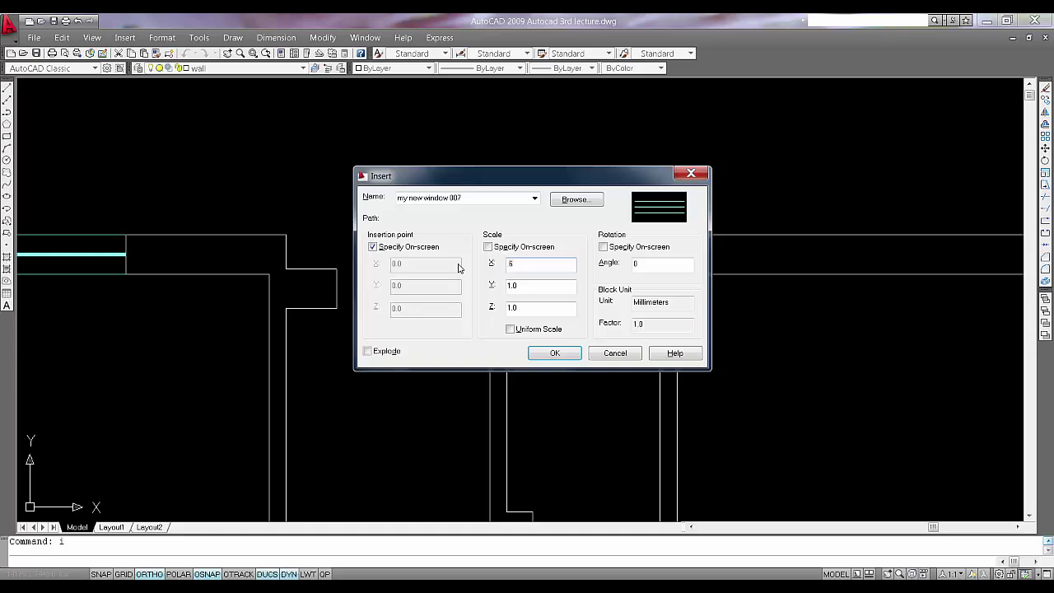
pyautogui.click(550, 352)
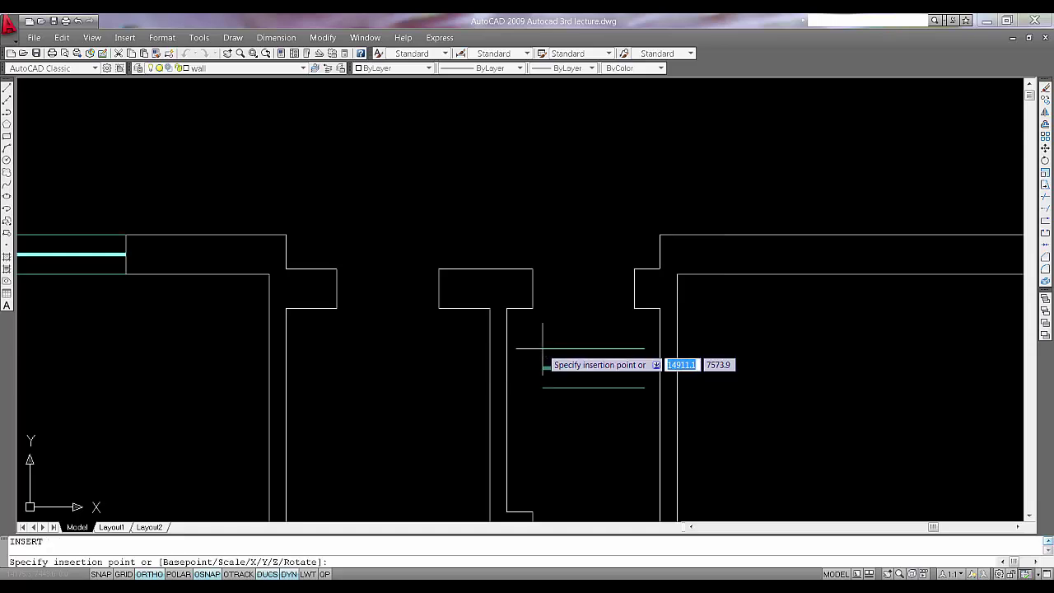
pyautogui.click(337, 268)
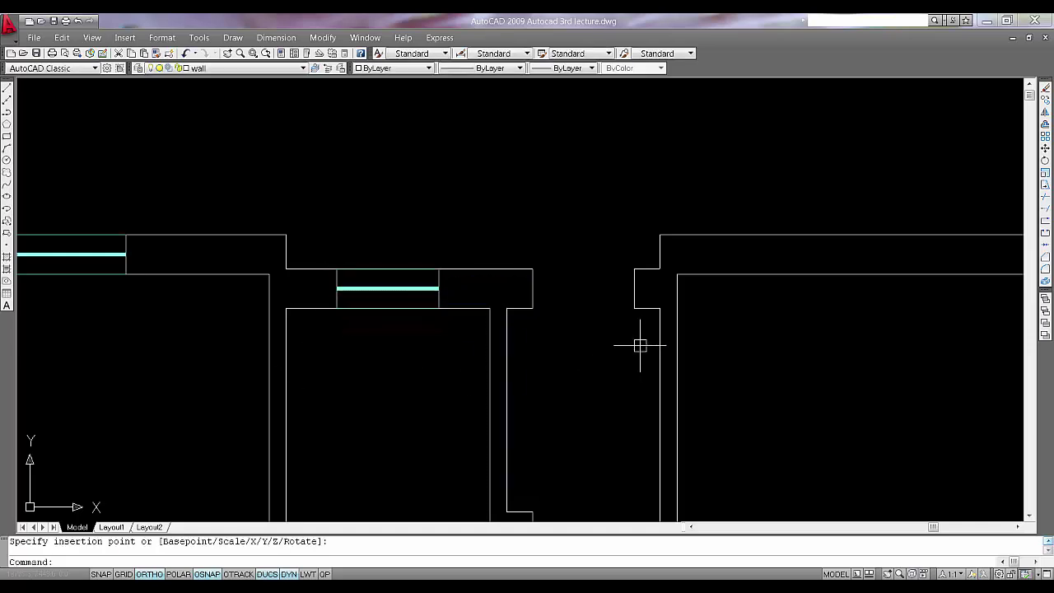
# - Copy the window block to the next opening's corner, then delete the copy
pyautogui.moveTo(581, 338); pyautogui.dragTo(490, 310, button='middle')
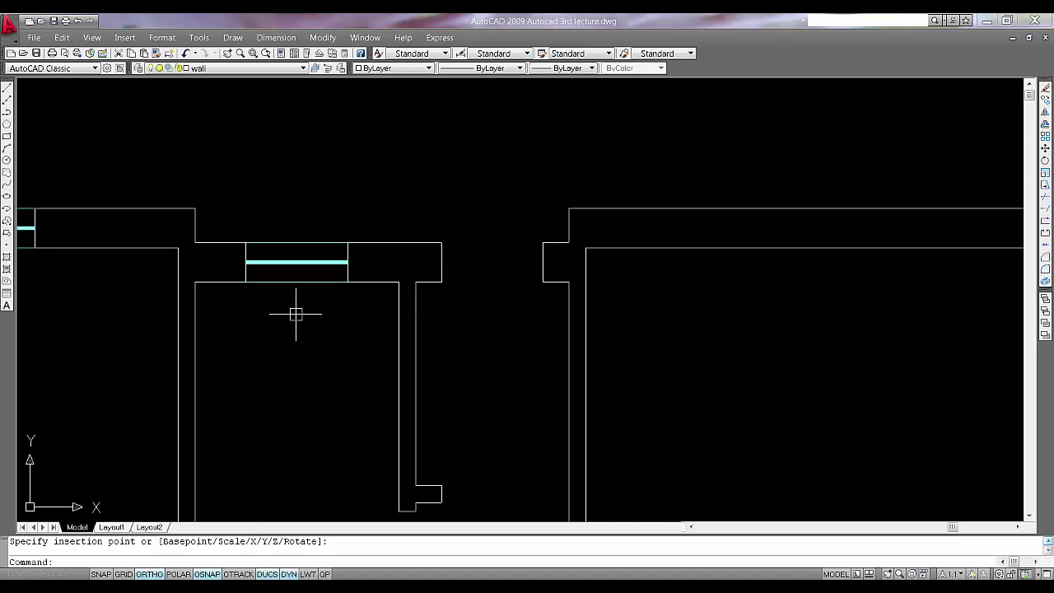
pyautogui.write('c')
pyautogui.press('Return')
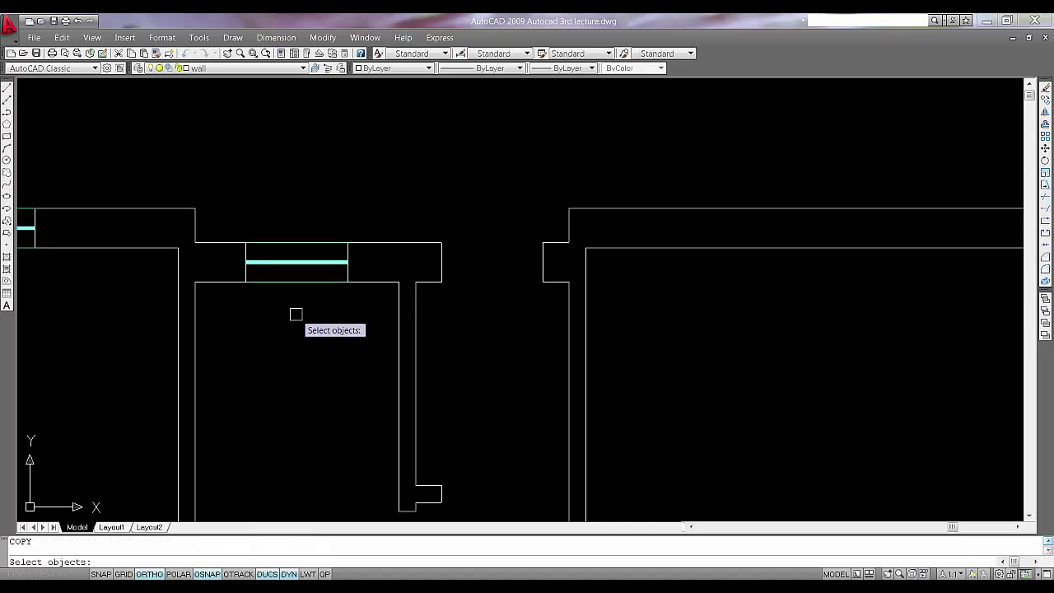
pyautogui.click(305, 348)
pyautogui.click(284, 251)
pyautogui.press('Return')
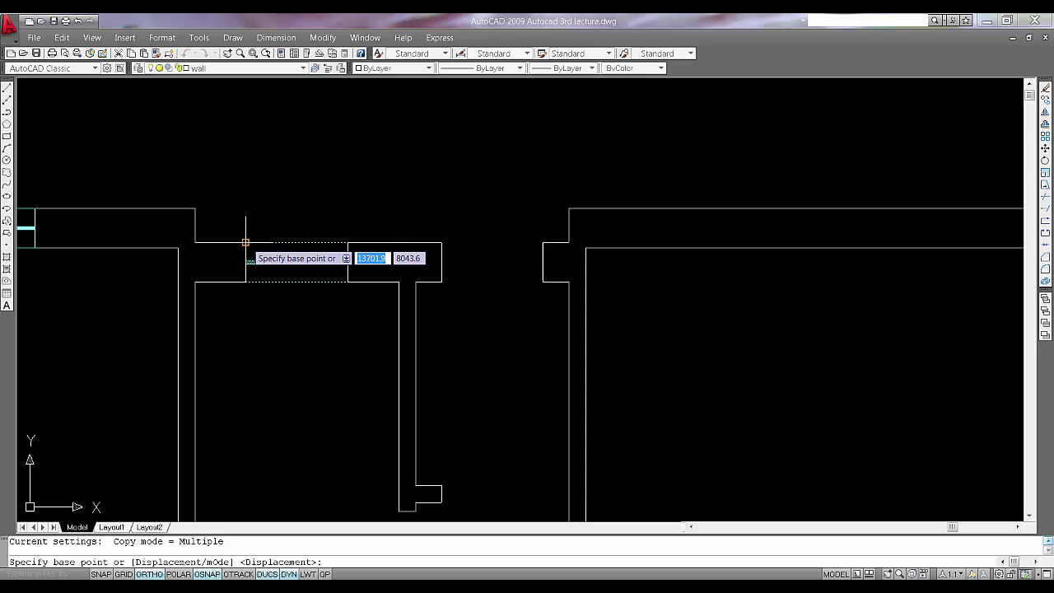
pyautogui.click(246, 243)
pyautogui.click(441, 242)
pyautogui.press('Escape')
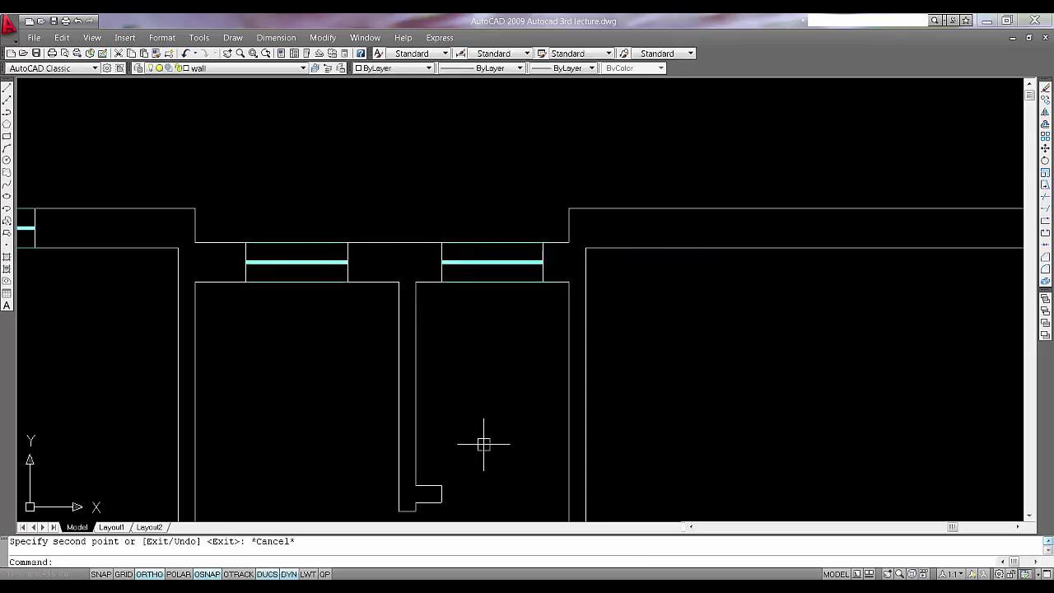
pyautogui.click(519, 324)
pyautogui.click(468, 211)
pyautogui.press('Delete')
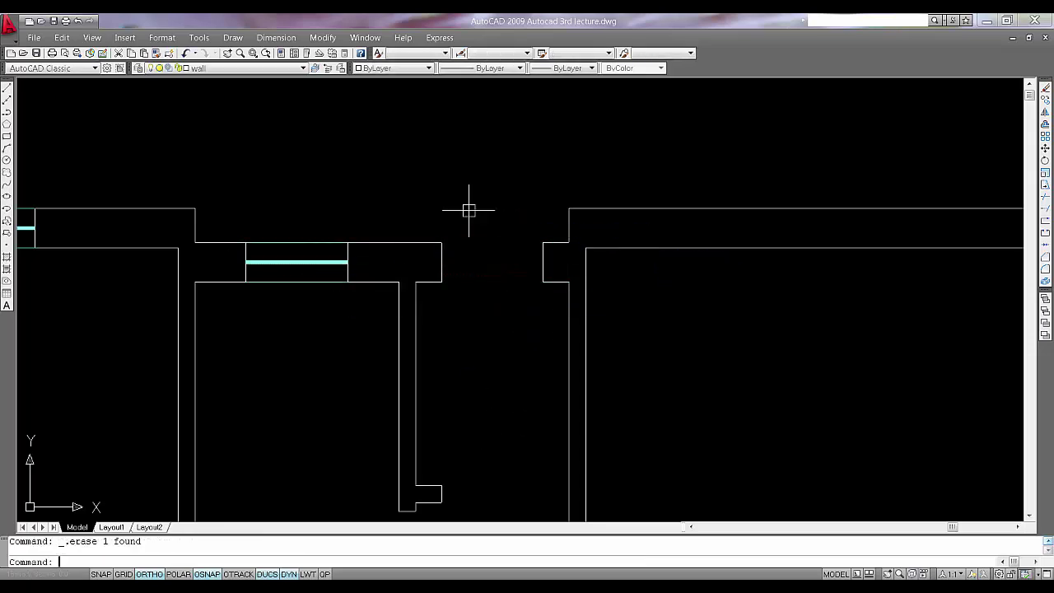
# - Insert the window block again with X scale 6 for the right opening
pyautogui.write('i')
pyautogui.press('Return')
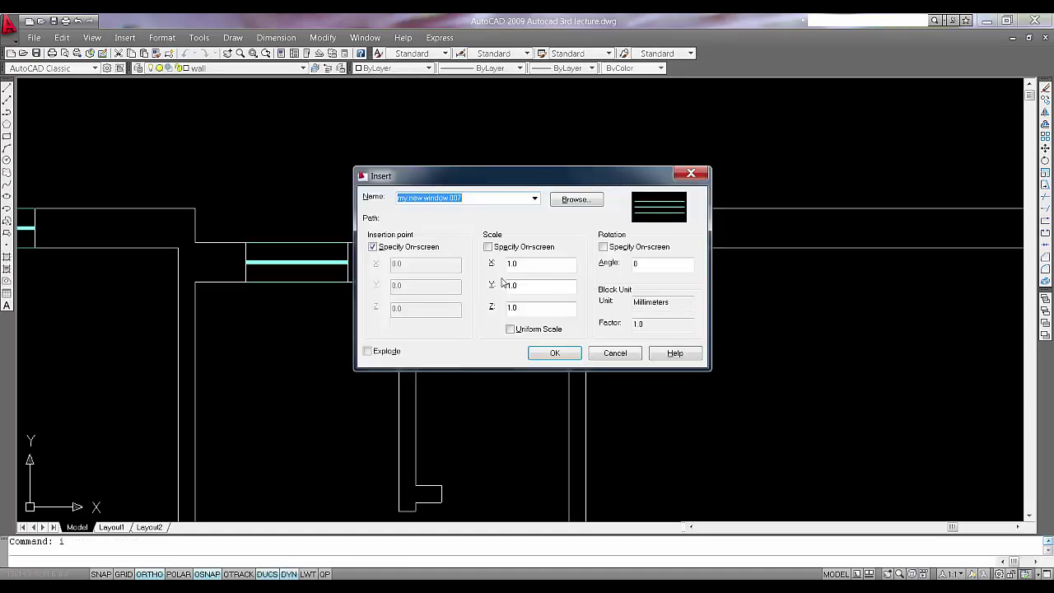
pyautogui.click(527, 264)
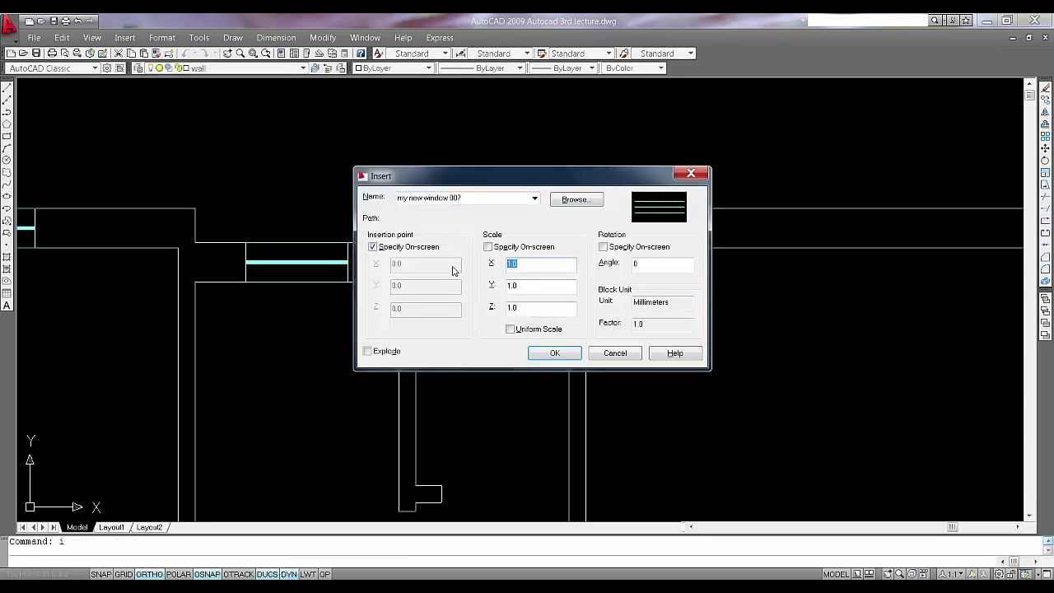
pyautogui.write('6')
pyautogui.click(551, 353)
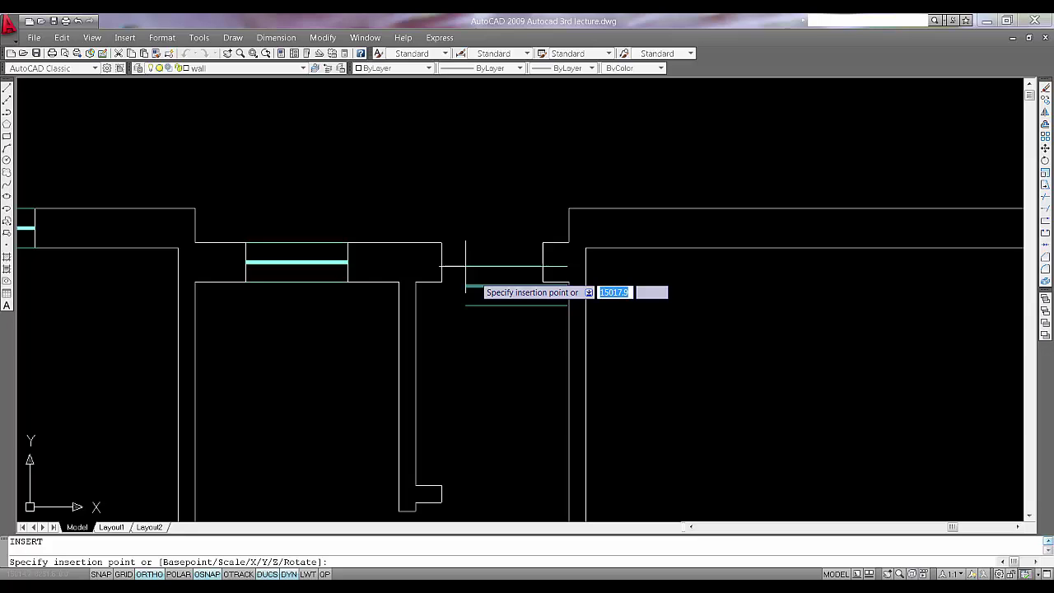
# - Offset the lower wall's vertical guide line 500 to each side
pyautogui.press('Escape')
pyautogui.scroll(-3, 494, 406)
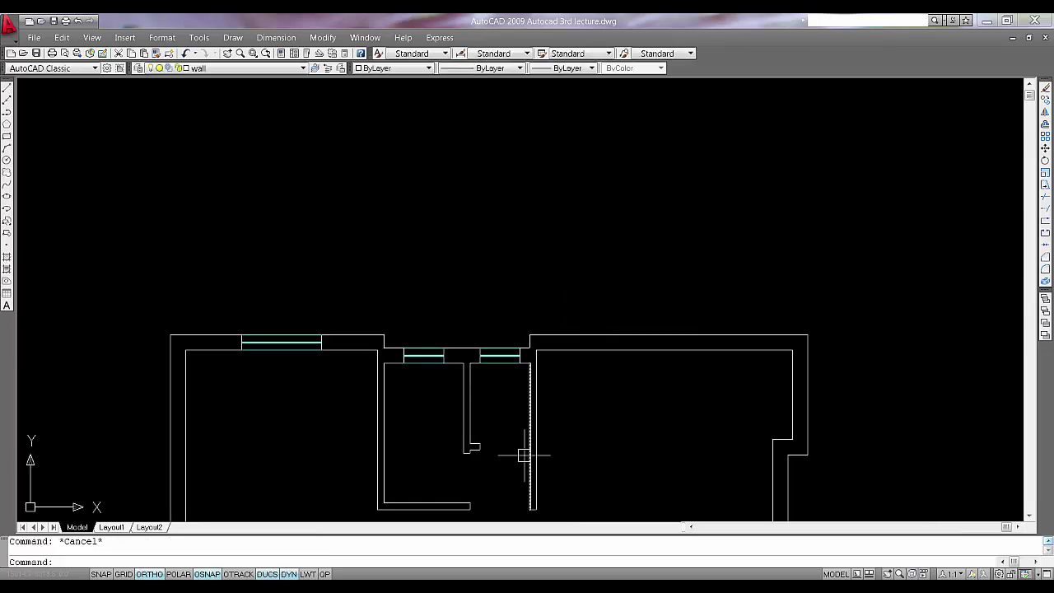
pyautogui.moveTo(491, 510); pyautogui.dragTo(465, 302, button='middle')
pyautogui.scroll(3, 491, 418)
pyautogui.scroll(1, 504, 447)
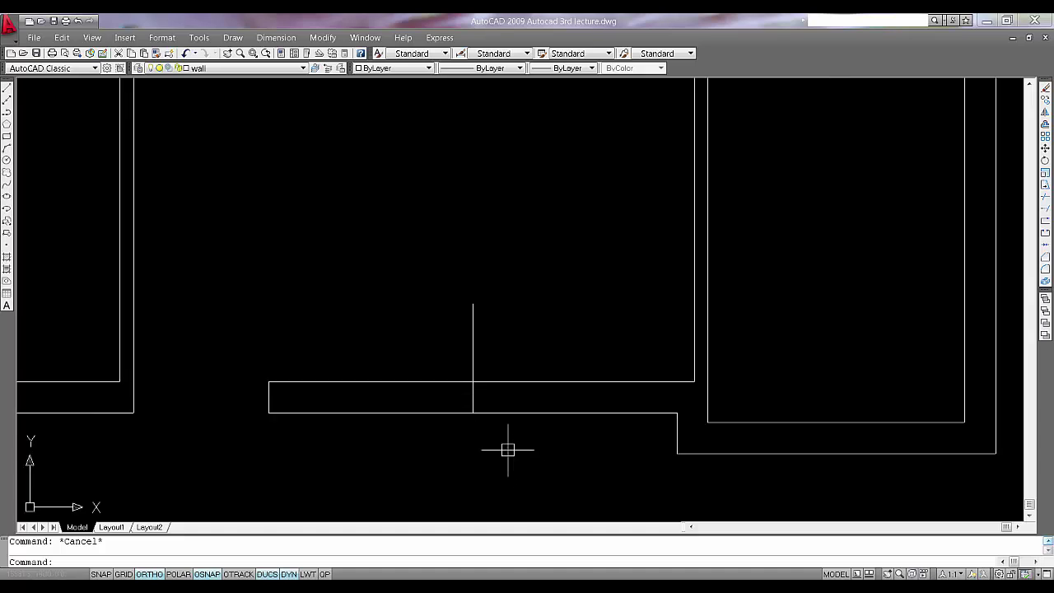
pyautogui.moveTo(508, 447); pyautogui.dragTo(513, 414, button='middle')
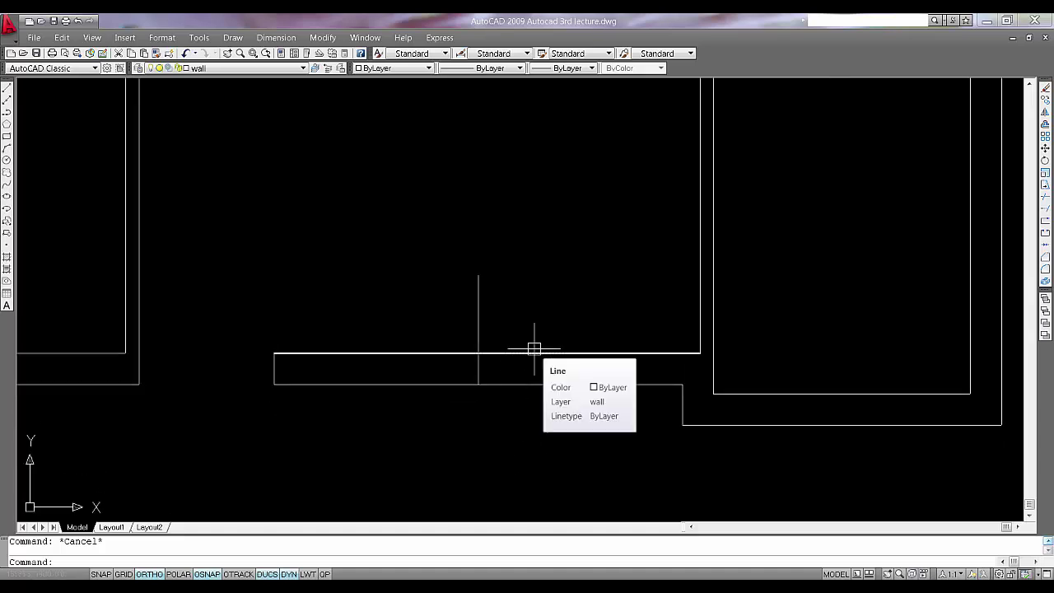
pyautogui.write('o')
pyautogui.press('Return')
pyautogui.write('5')
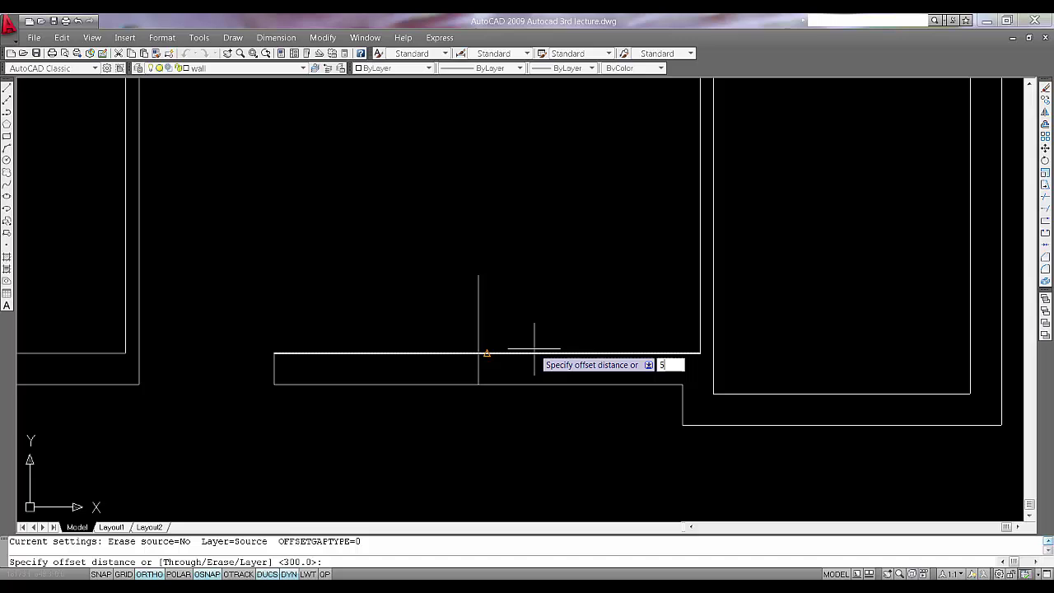
pyautogui.write('00')
pyautogui.press('Return')
pyautogui.click(484, 327)
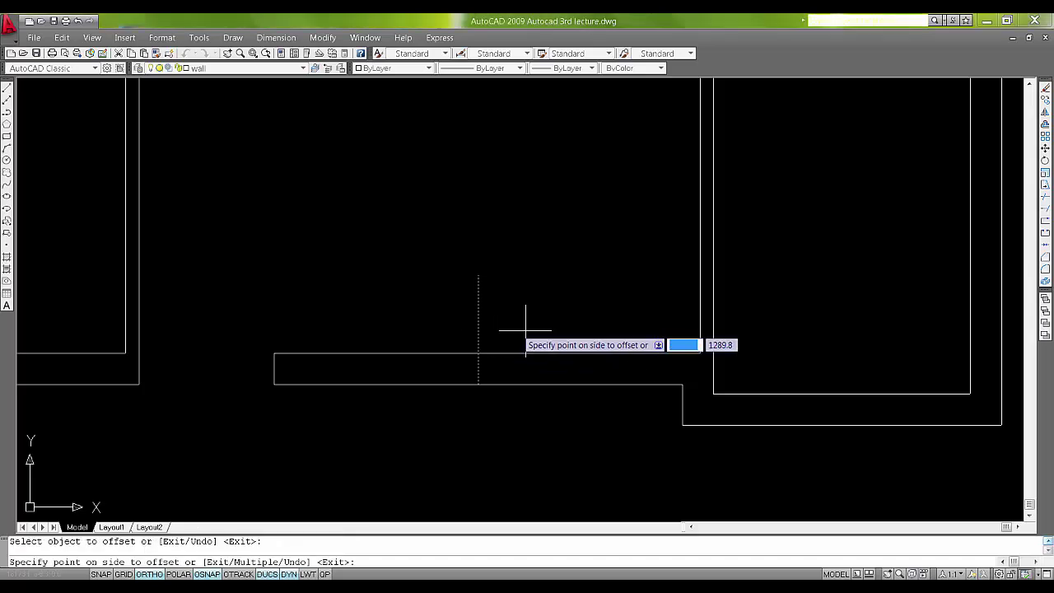
pyautogui.click(539, 336)
pyautogui.click(480, 327)
pyautogui.click(444, 324)
pyautogui.press('Escape')
# - Erase the original middle guide line of the lower opening
pyautogui.click(502, 325)
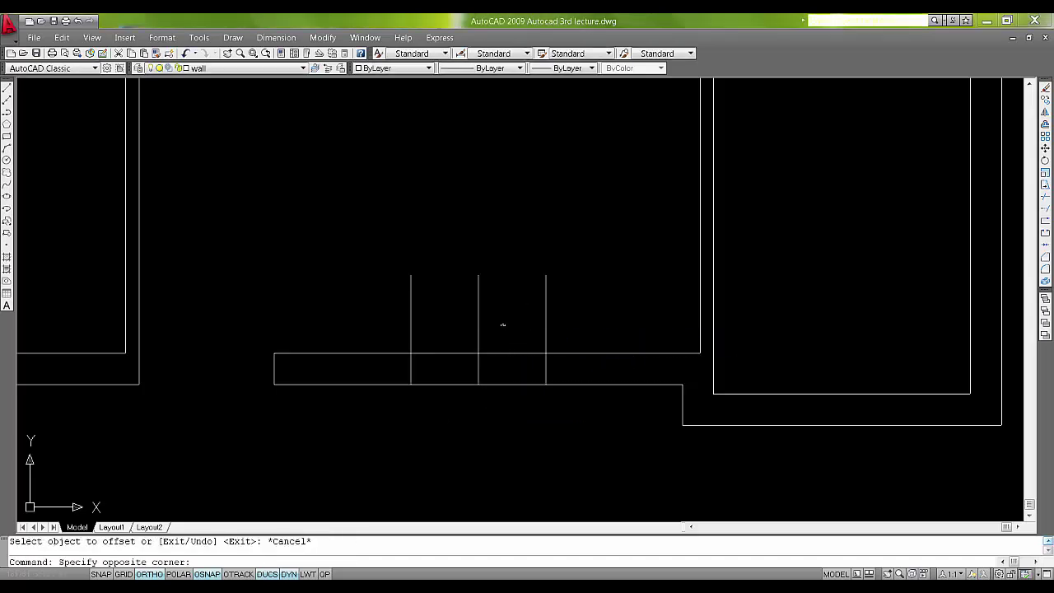
pyautogui.click(467, 295)
pyautogui.press('Delete')
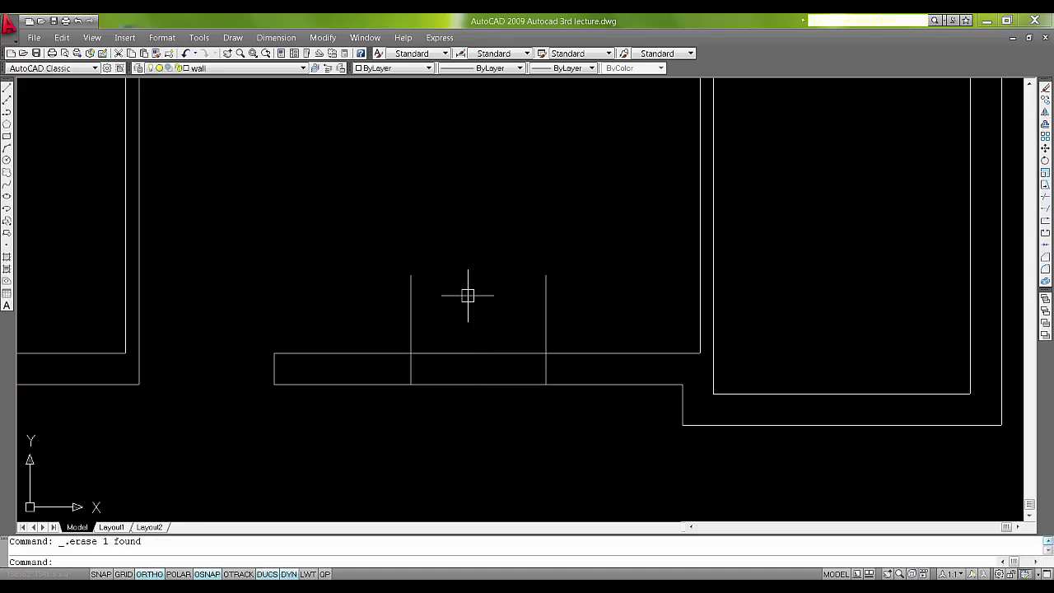
# - Trim the wall lines and guide line tops inside the lower opening
pyautogui.write('tr')
pyautogui.press('Return')
pyautogui.click(583, 445)
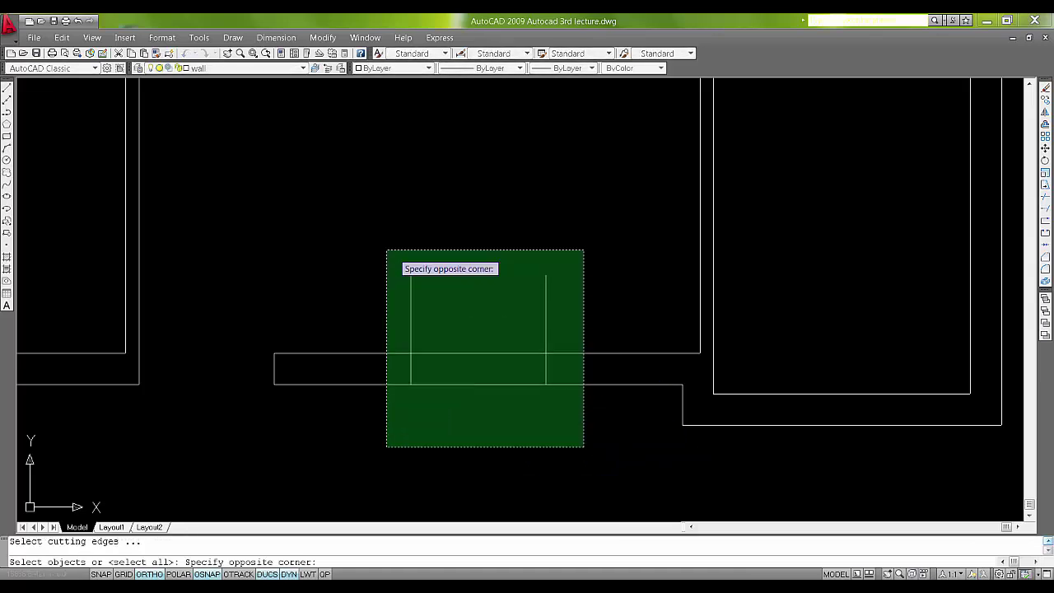
pyautogui.click(387, 250)
pyautogui.press('Return')
pyautogui.click(540, 435)
pyautogui.click(459, 283)
pyautogui.click(584, 322)
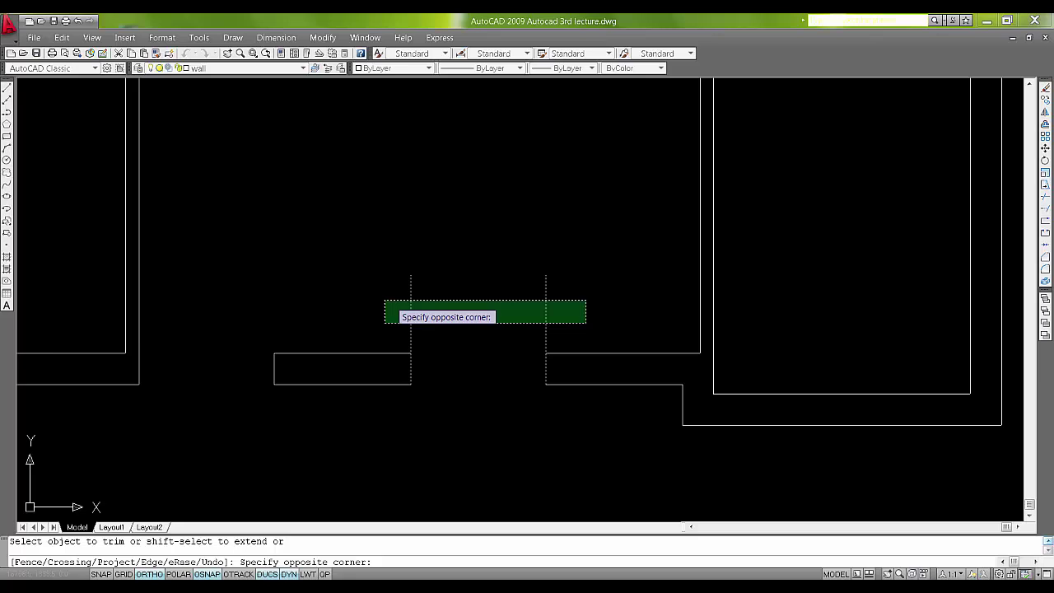
pyautogui.click(372, 298)
pyautogui.press('Escape')
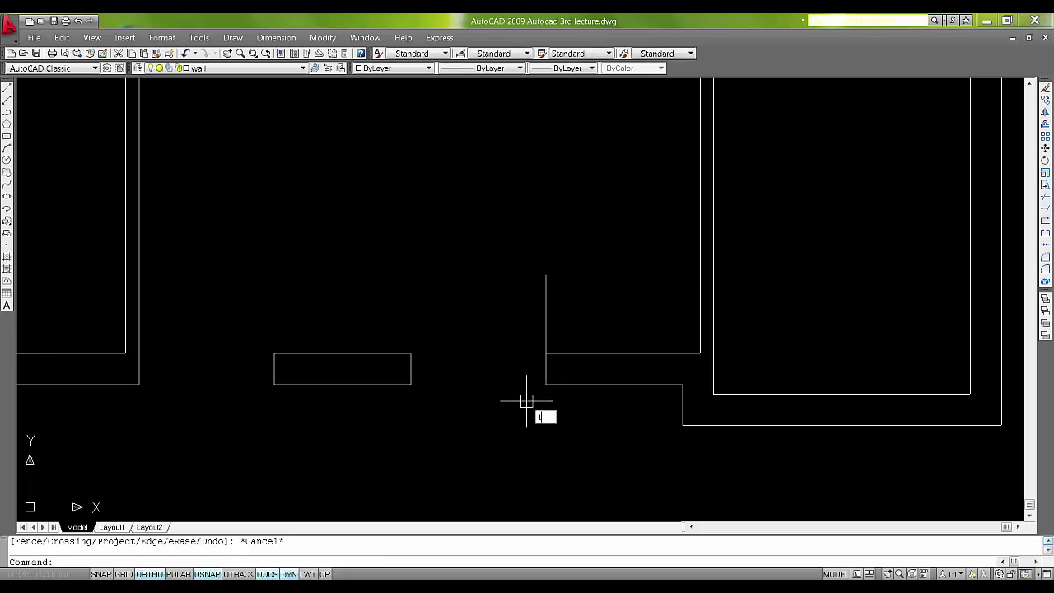
# - Trim the leftover upper wall stub using three wall lines as cutting edges
pyautogui.press('Return')
pyautogui.click(578, 423)
pyautogui.click(491, 209)
pyautogui.press('Return')
pyautogui.click(546, 301)
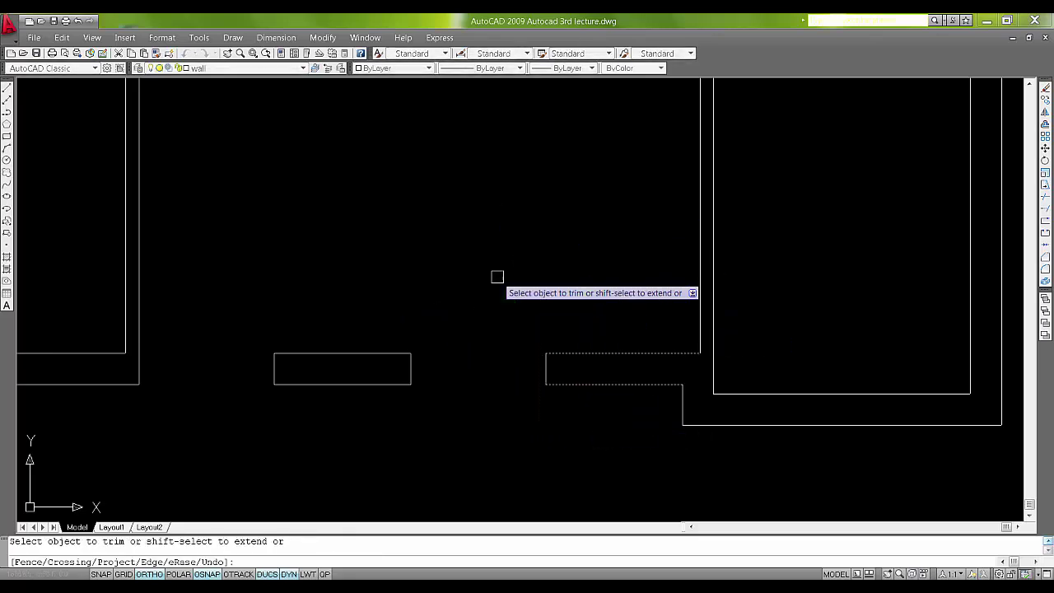
pyautogui.press('Escape')
# - Insert my new window 007 at X and Y scale 1.0 into the lower-wall opening
pyautogui.write('l')
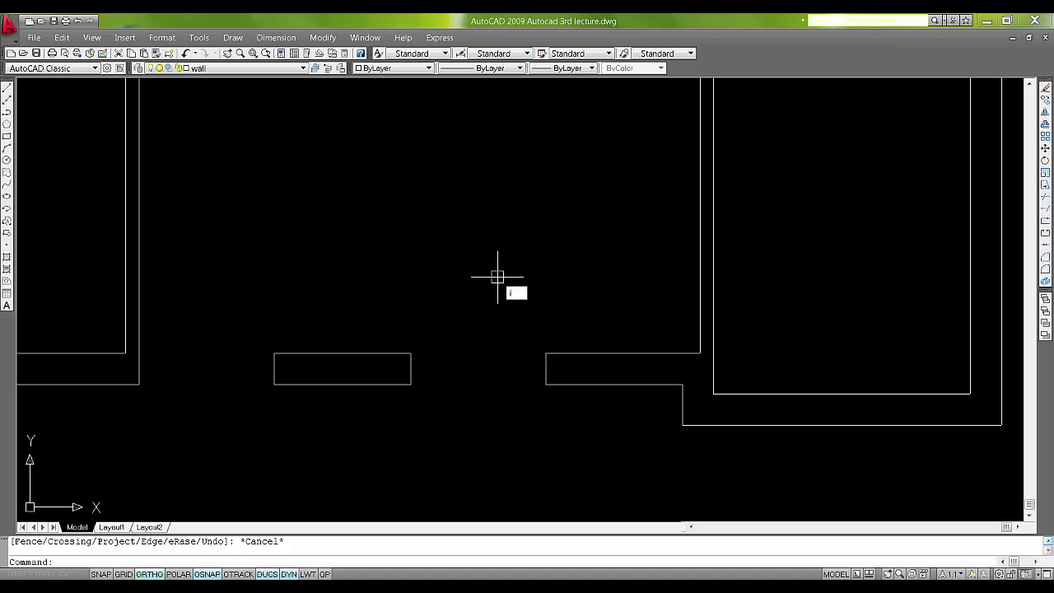
pyautogui.press('Return')
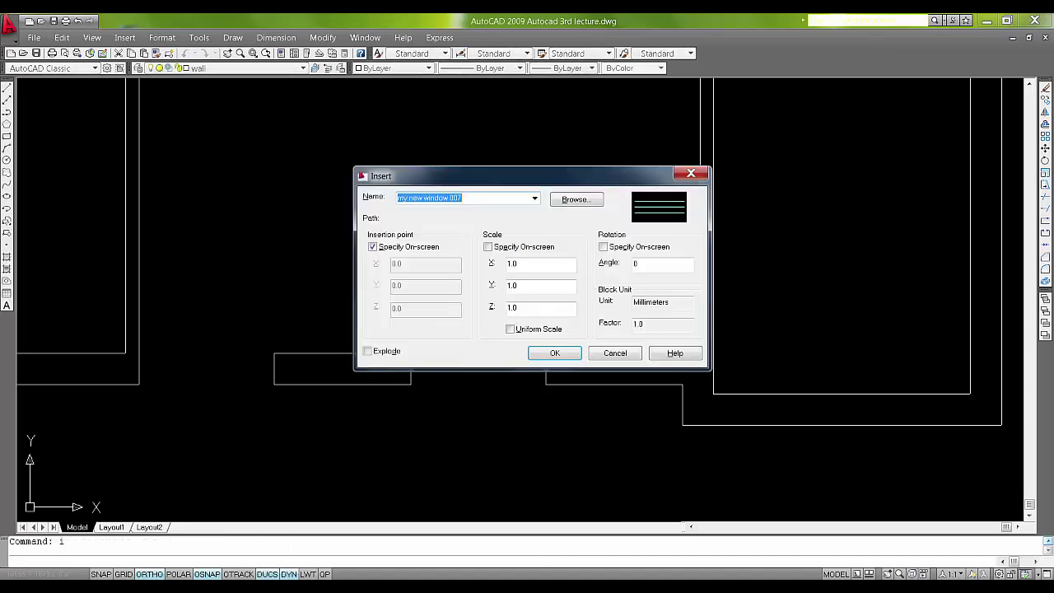
pyautogui.click(516, 263)
pyautogui.doubleClick(517, 284)
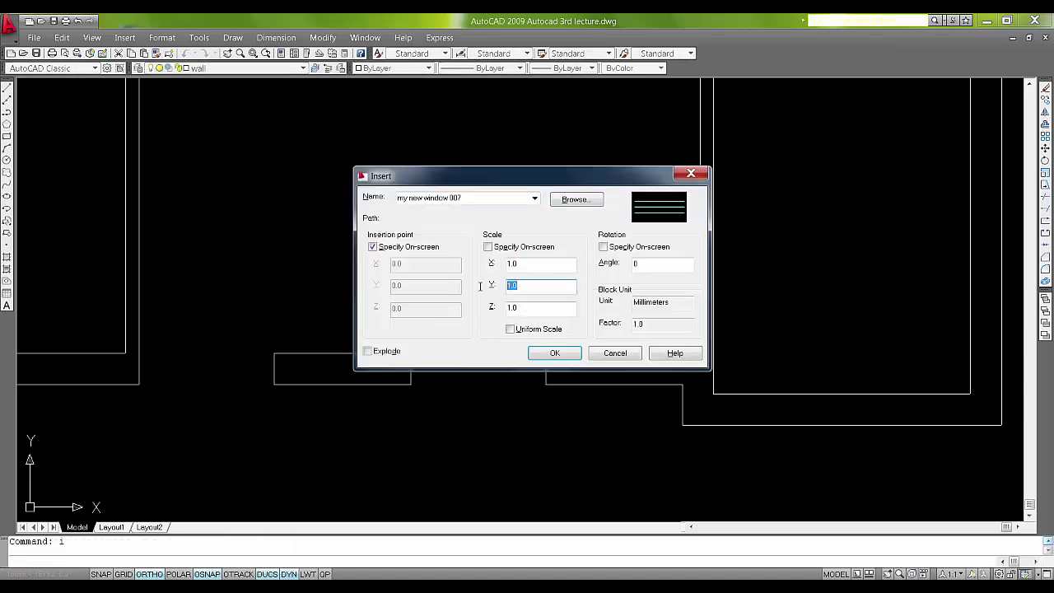
pyautogui.doubleClick(648, 324)
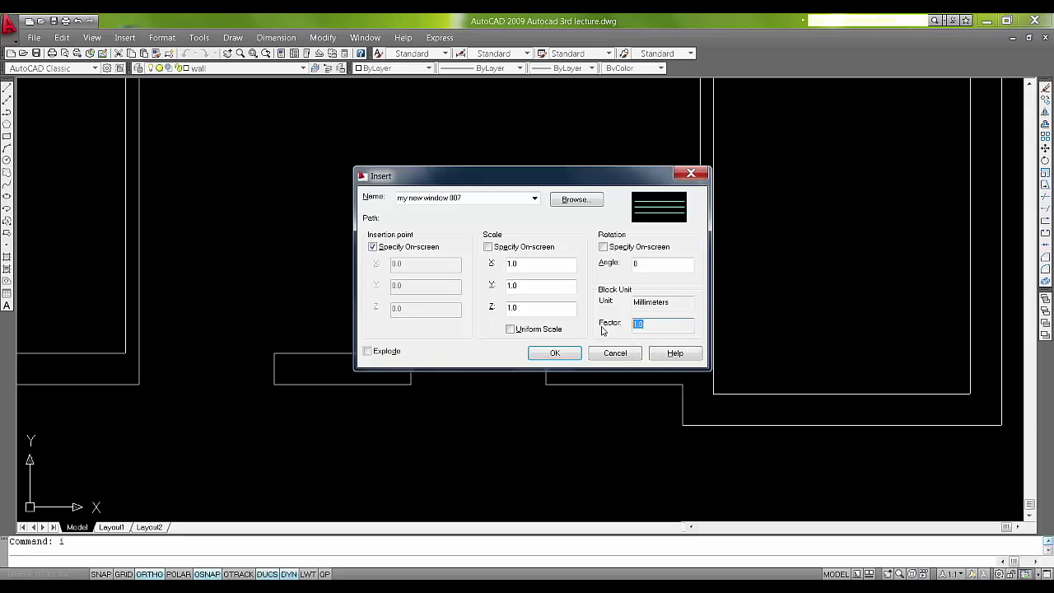
pyautogui.click(521, 264)
pyautogui.doubleClick(524, 284)
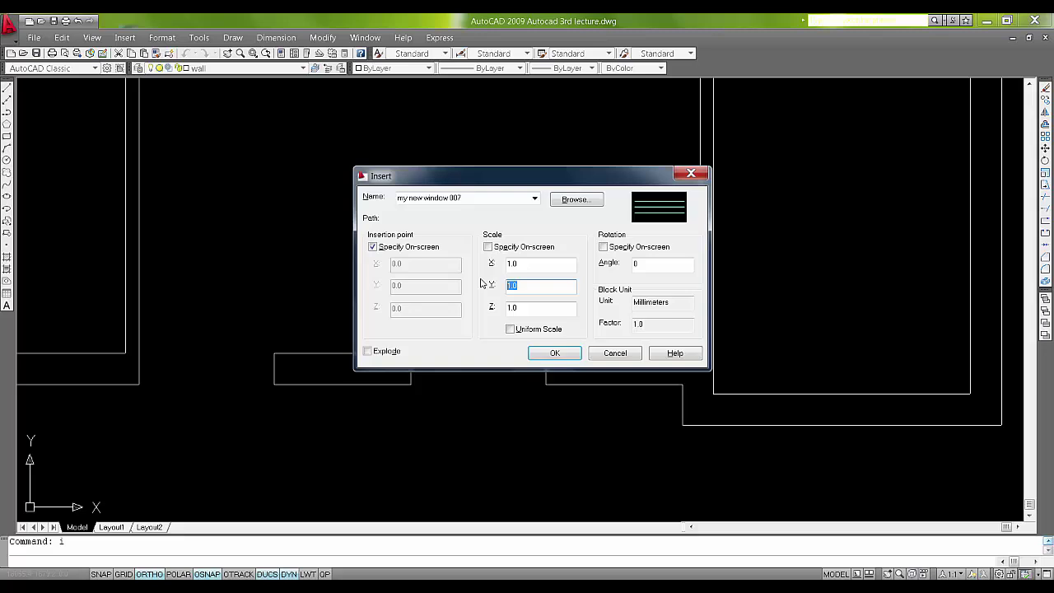
pyautogui.click(555, 353)
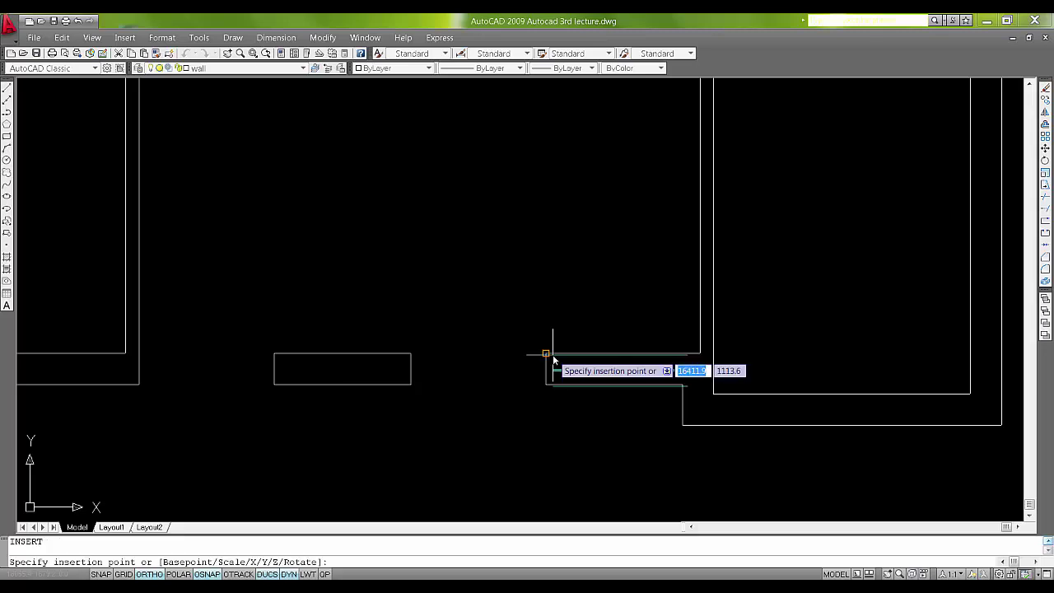
pyautogui.click(412, 353)
pyautogui.press('Escape')
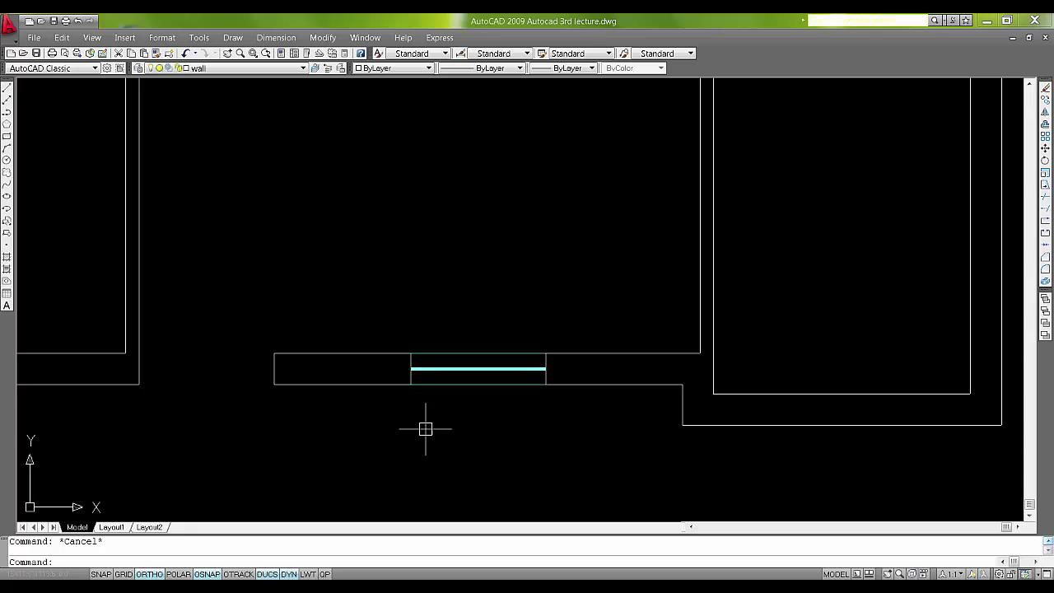
pyautogui.scroll(-1, 457, 414)
pyautogui.scroll(-5, 462, 416)
pyautogui.moveTo(482, 228); pyautogui.dragTo(505, 299, button='middle')
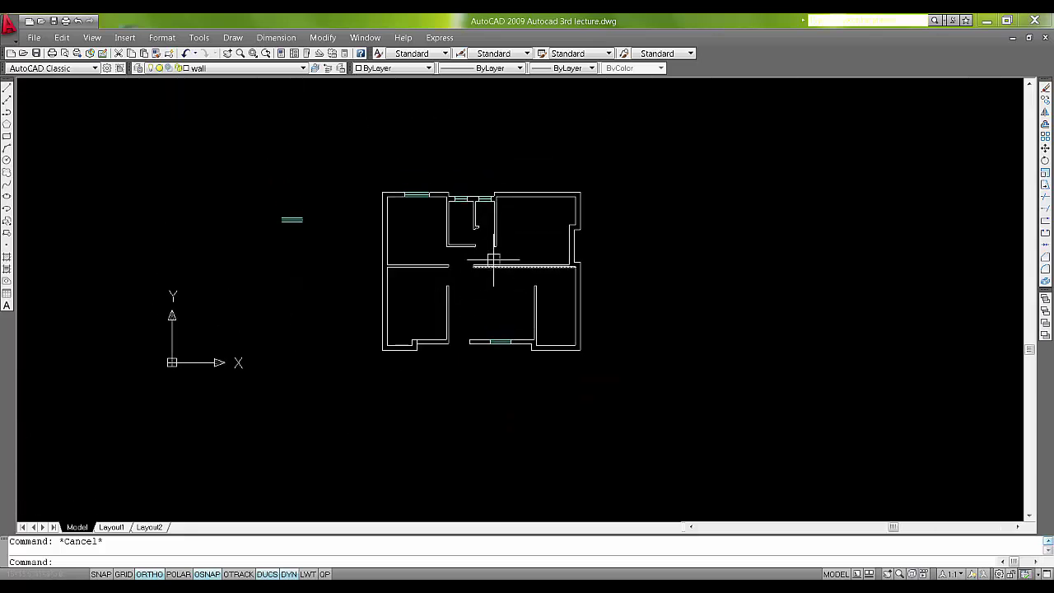
pyautogui.scroll(2, 493, 255)
pyautogui.moveTo(303, 200); pyautogui.dragTo(496, 228, button='middle')
pyautogui.scroll(2, 310, 251)
pyautogui.moveTo(332, 202); pyautogui.dragTo(386, 303, button='middle')
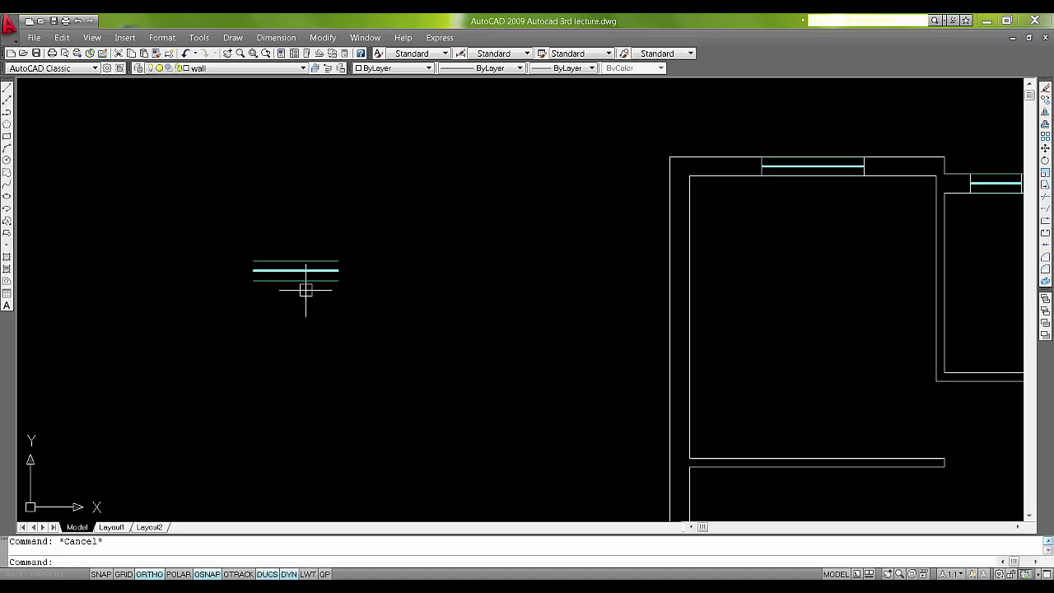
pyautogui.scroll(1, 305, 290)
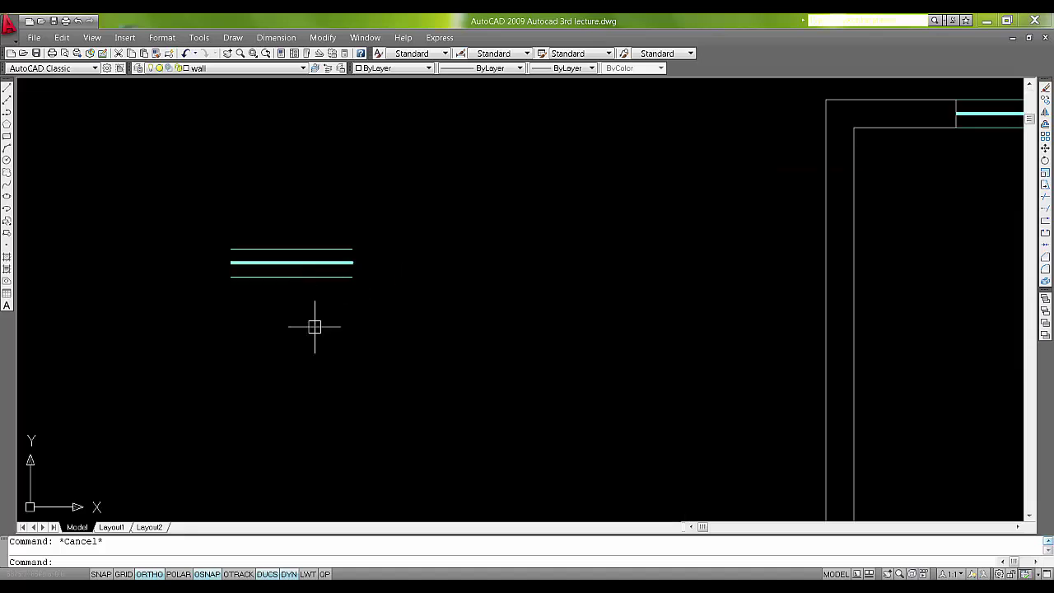
pyautogui.moveTo(318, 329); pyautogui.dragTo(350, 333, button='middle')
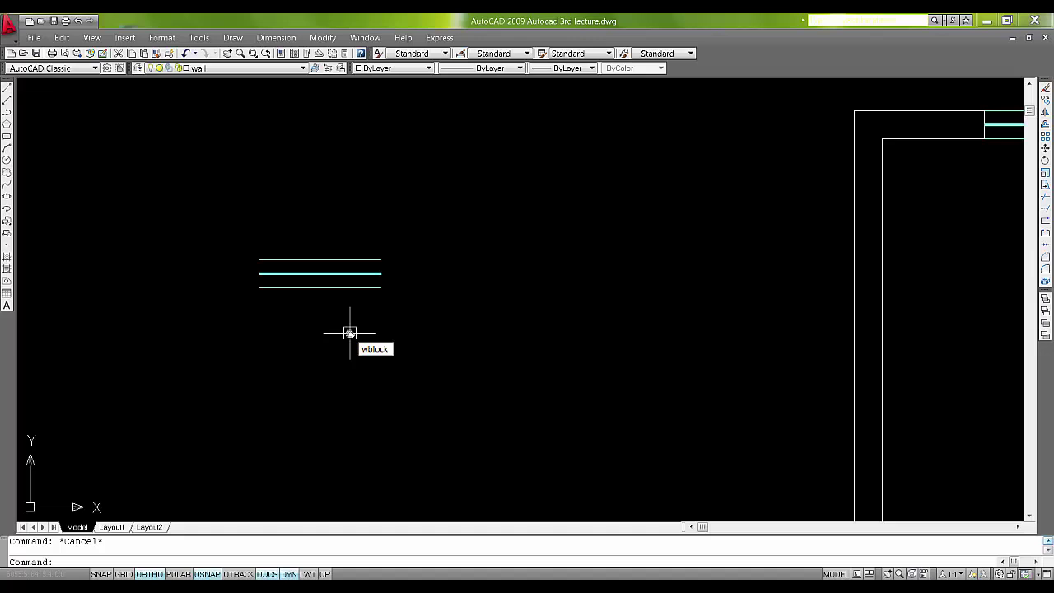
# - Write the block 'my new window 007' out with WBLOCK to the desktop as my new window 007.dwg
pyautogui.press('Return')
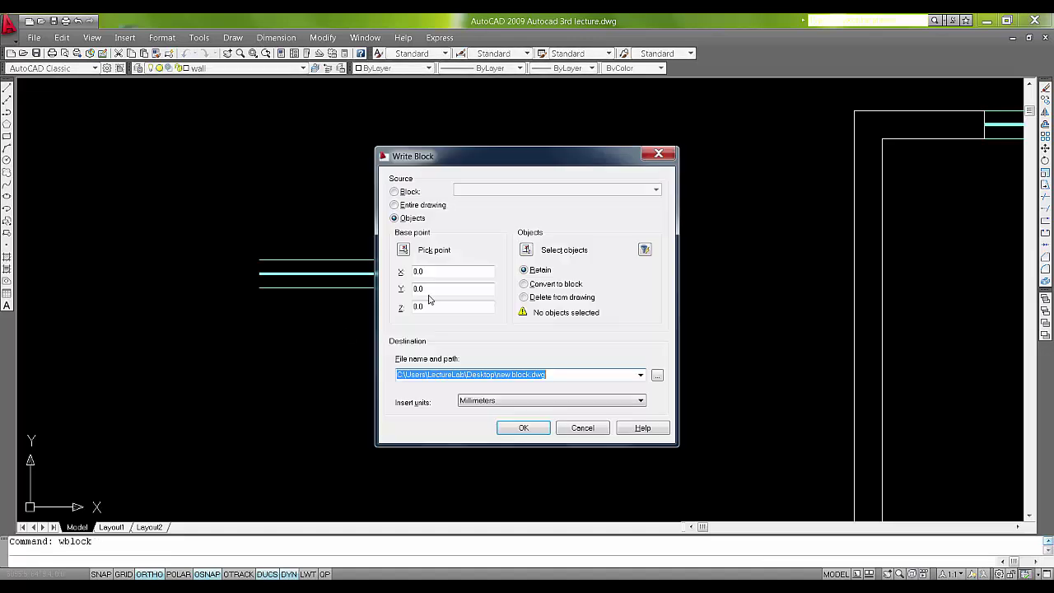
pyautogui.click(396, 193)
pyautogui.click(486, 191)
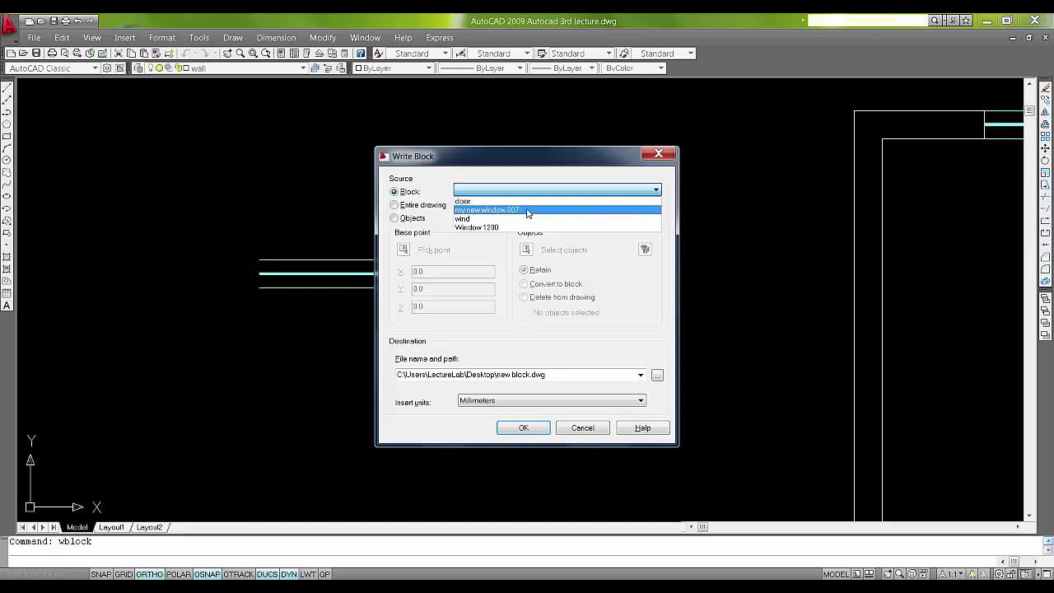
pyautogui.click(519, 211)
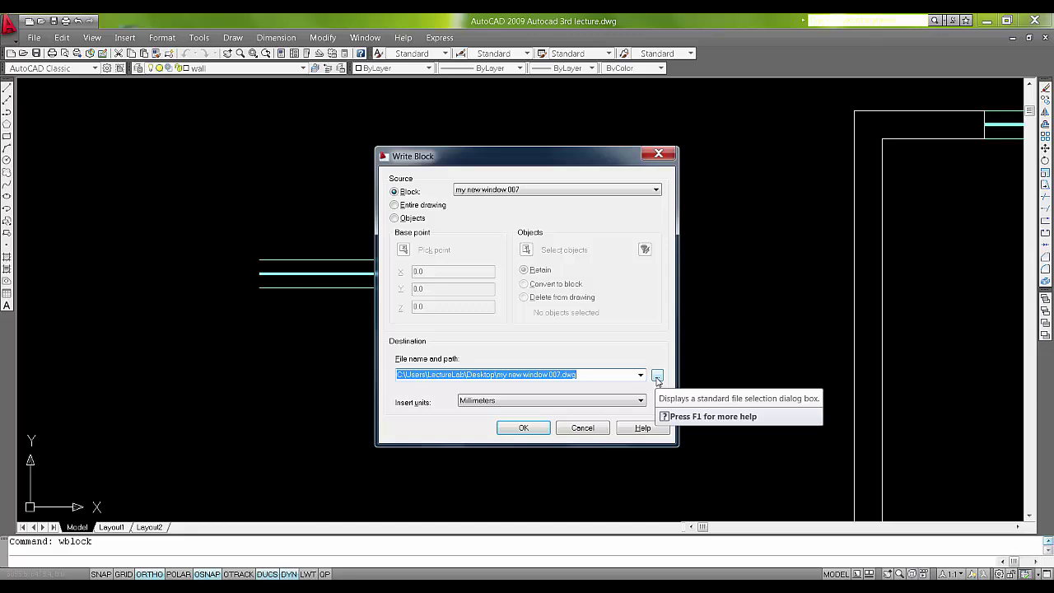
pyautogui.click(522, 428)
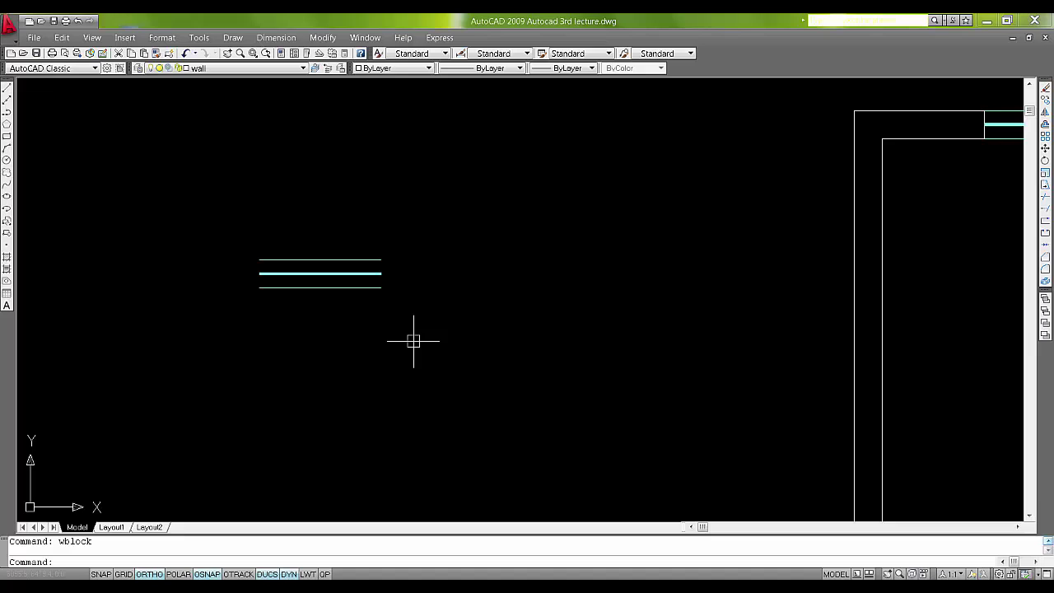
pyautogui.write('i')
pyautogui.press('Return')
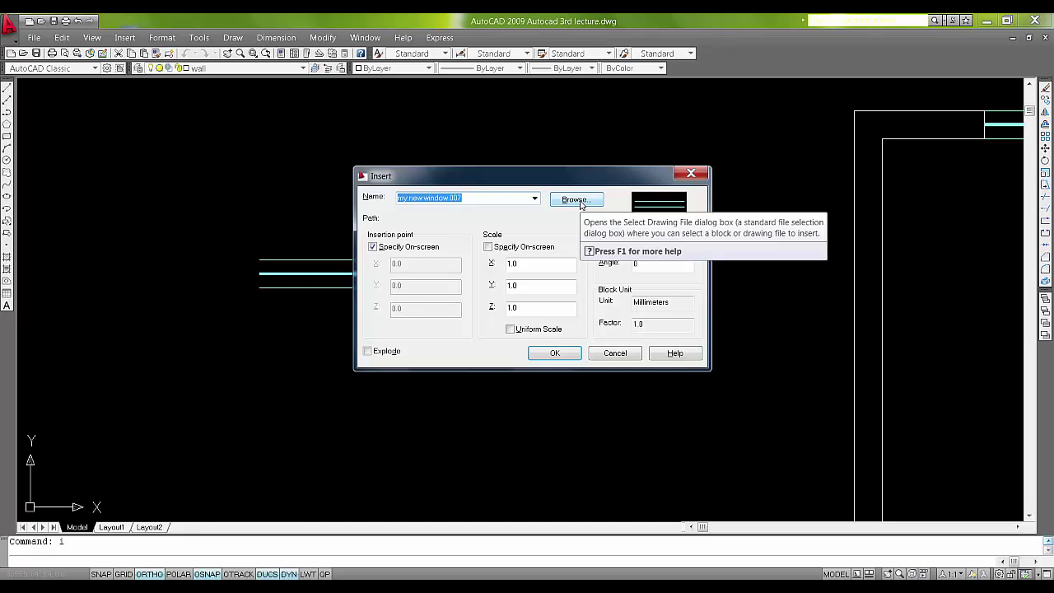
pyautogui.doubleClick(535, 262)
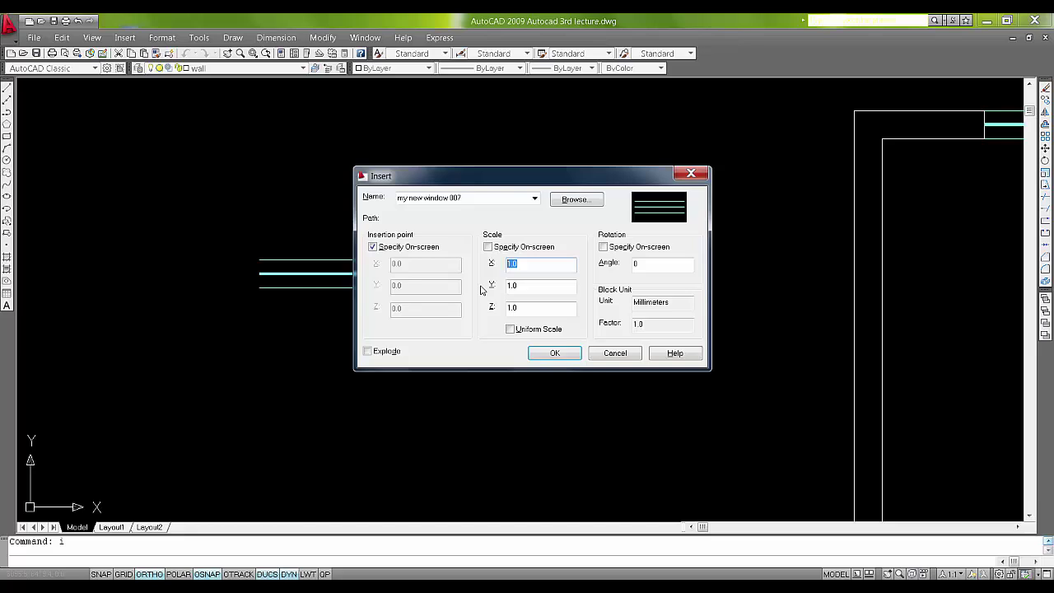
pyautogui.press('Tab')
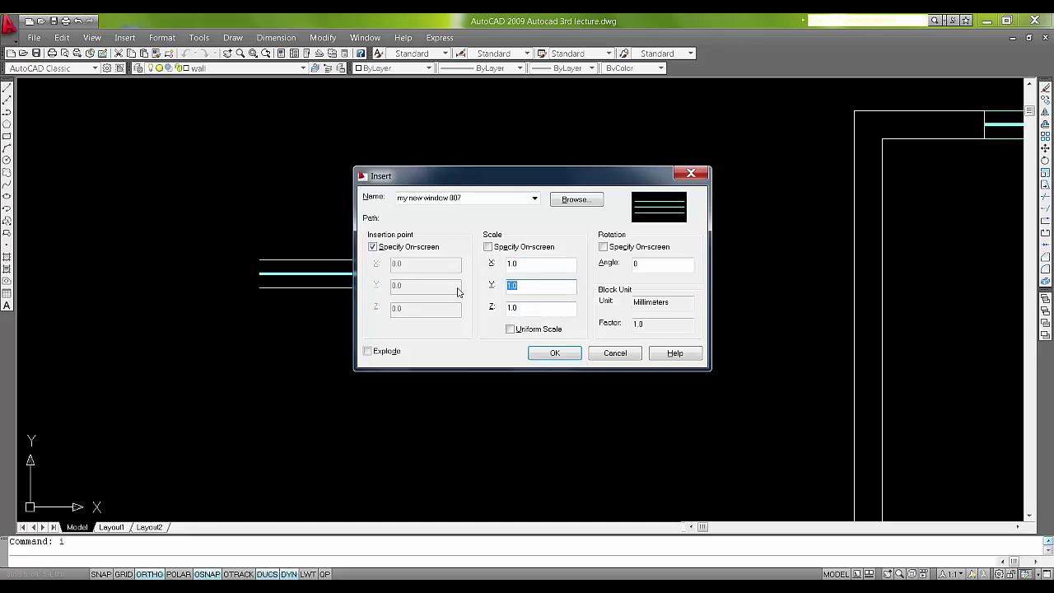
pyautogui.doubleClick(523, 269)
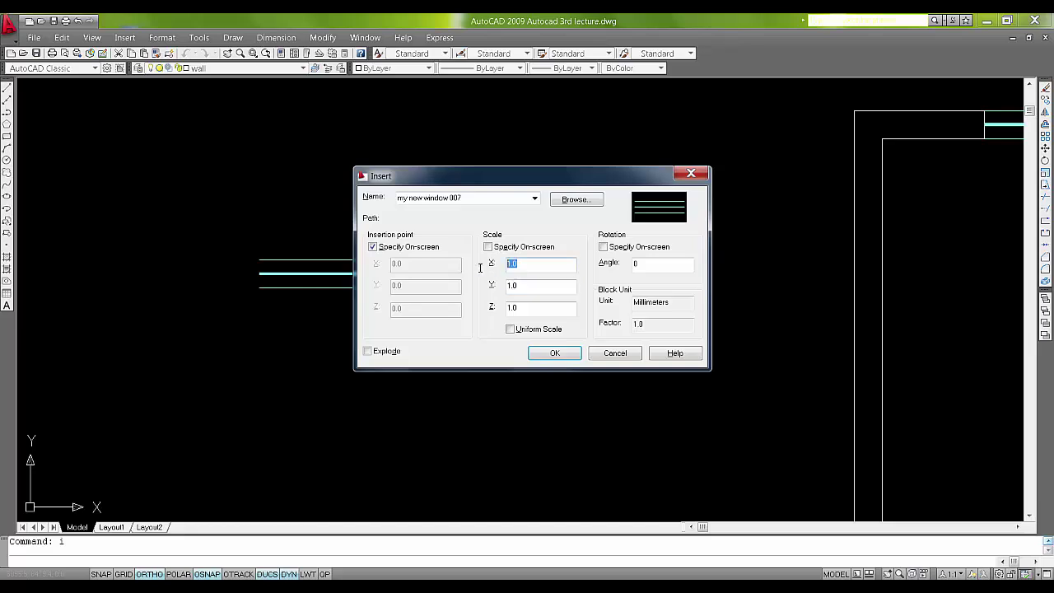
pyautogui.doubleClick(526, 289)
pyautogui.doubleClick(510, 263)
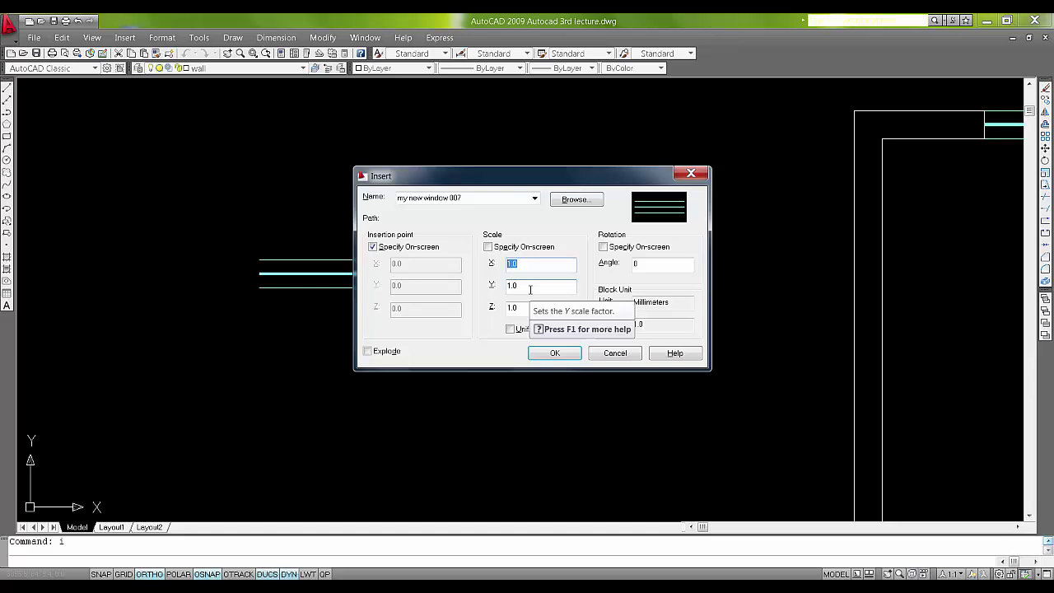
pyautogui.click(615, 352)
pyautogui.scroll(-2, 631, 369)
pyautogui.scroll(-2, 623, 388)
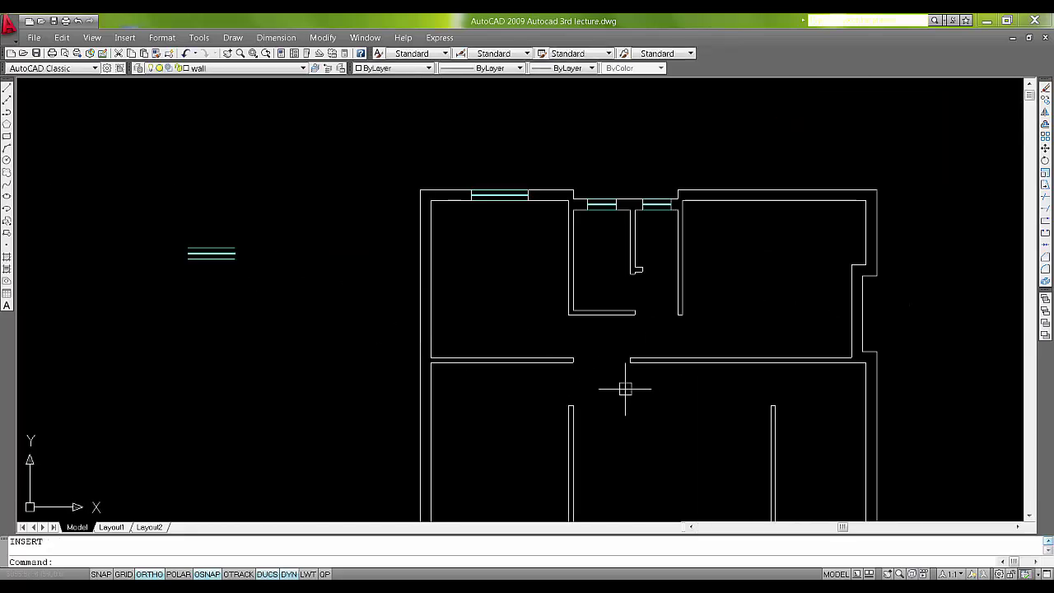
pyautogui.moveTo(624, 388)
pyautogui.mouseDown(button='middle')
pyautogui.moveTo(501, 341)
pyautogui.moveTo(493, 359)
pyautogui.mouseUp(button='middle')
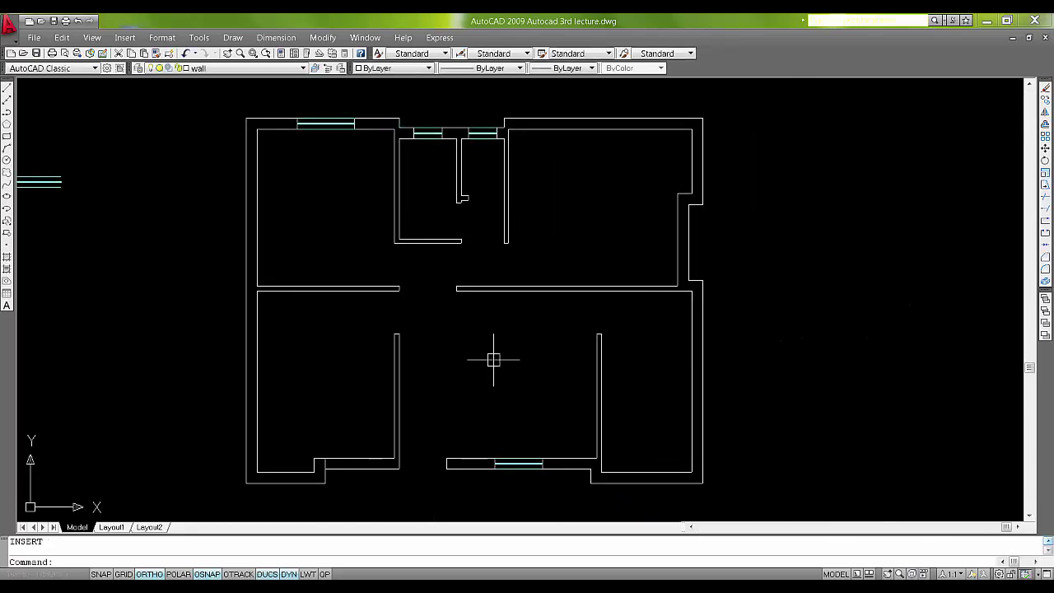